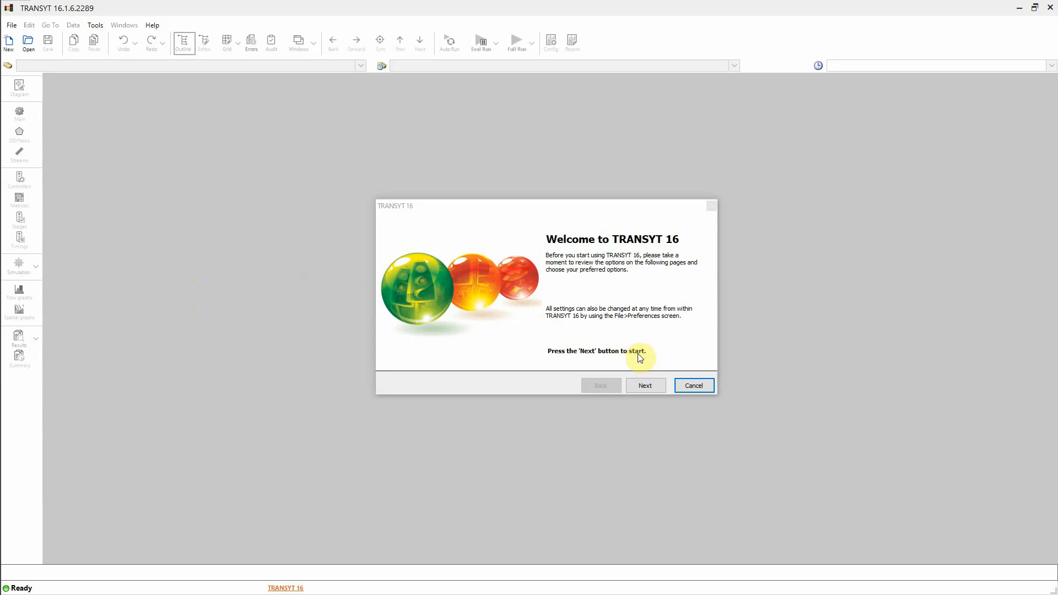
# Step: Dismiss the welcome wizard and look through the recent files offered for opening
pyautogui.click(693, 385)
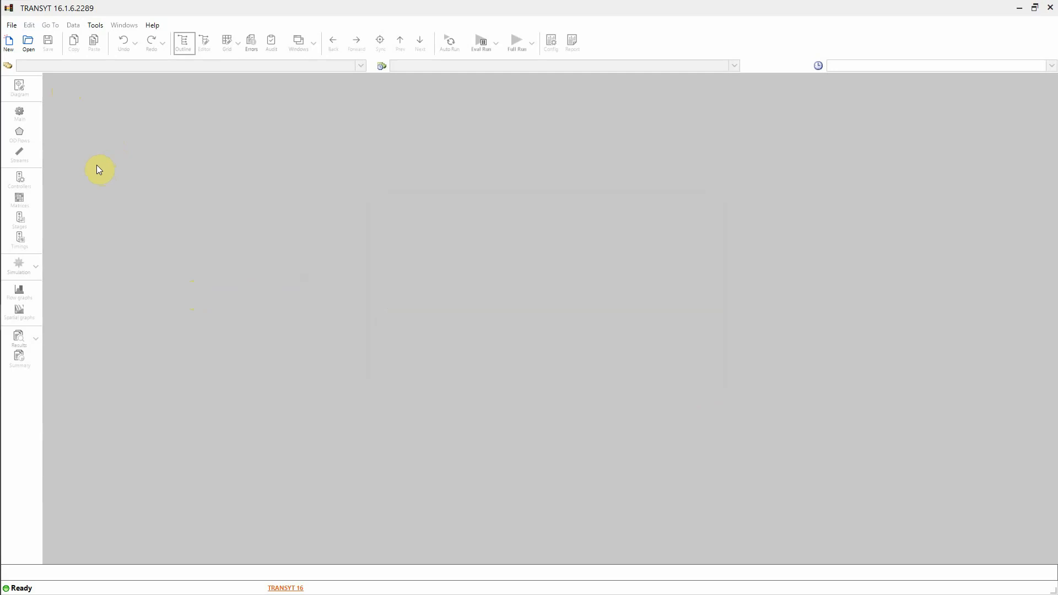
pyautogui.click(9, 44)
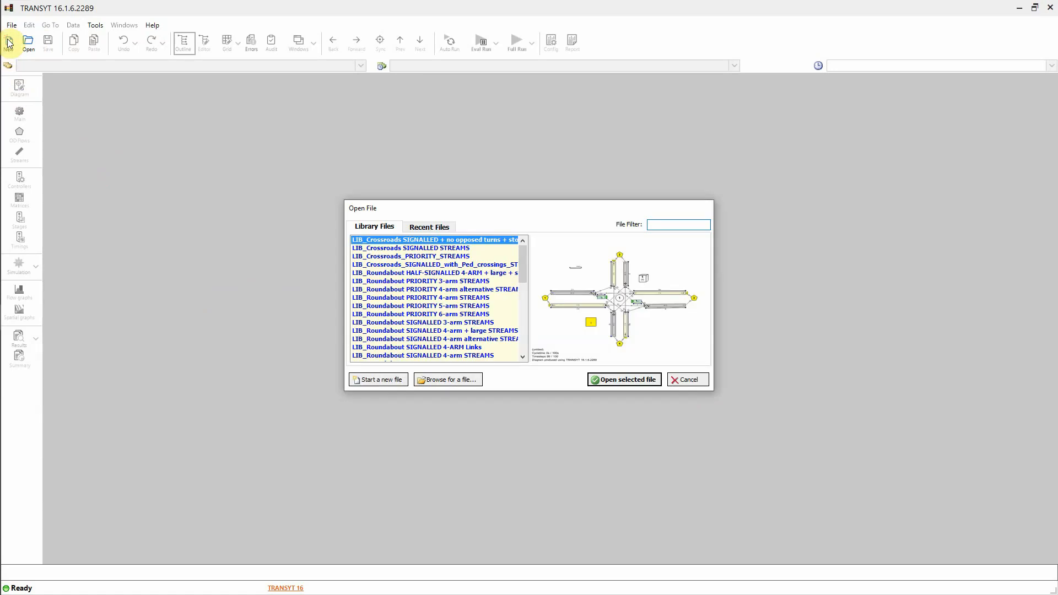
pyautogui.moveTo(524, 205)
pyautogui.mouseDown()
pyautogui.moveTo(540, 206)
pyautogui.moveTo(530, 202)
pyautogui.mouseUp()
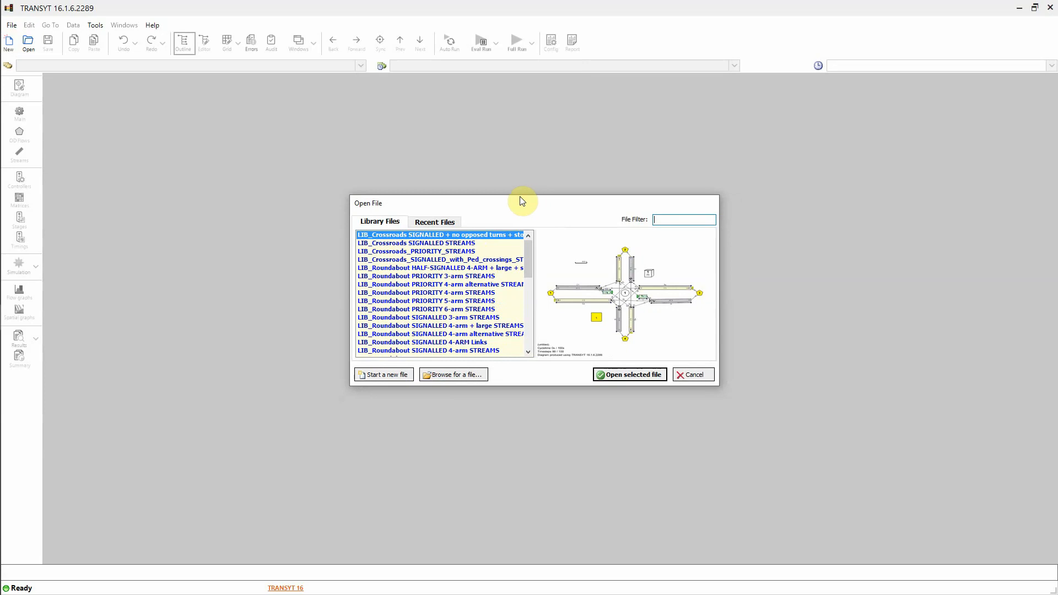
pyautogui.click(435, 223)
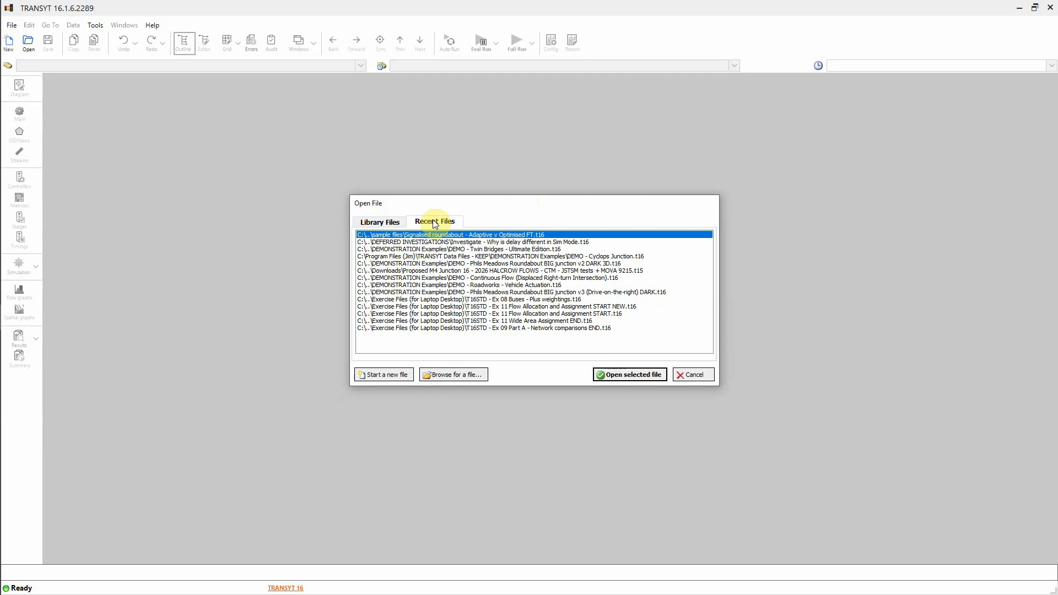
pyautogui.click(433, 270)
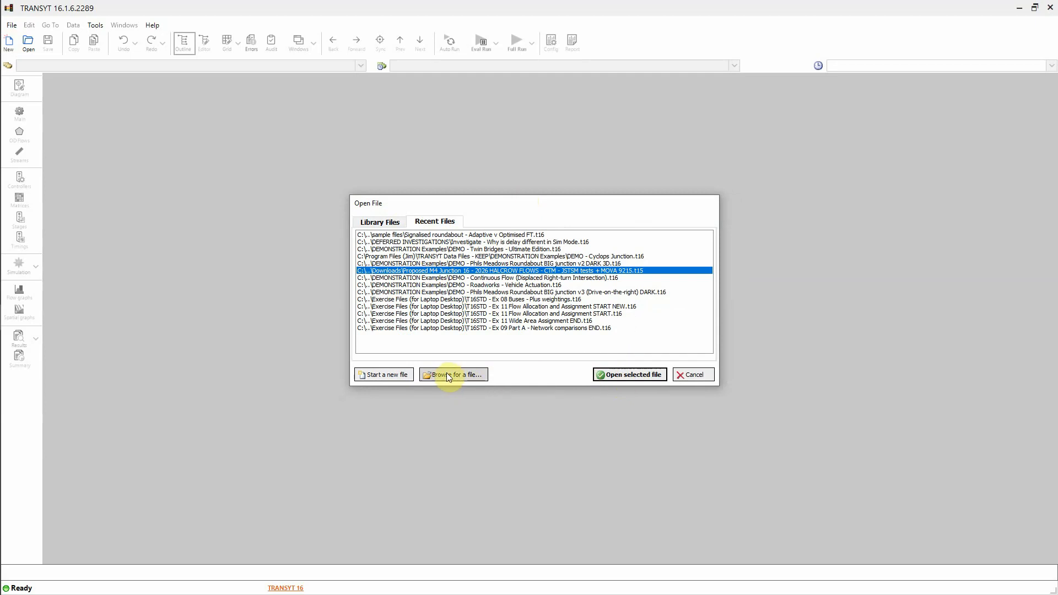
# Step: Start a blank network file, inspect its lane, controller stream and local matrix in the diagram, and close the file
pyautogui.click(377, 374)
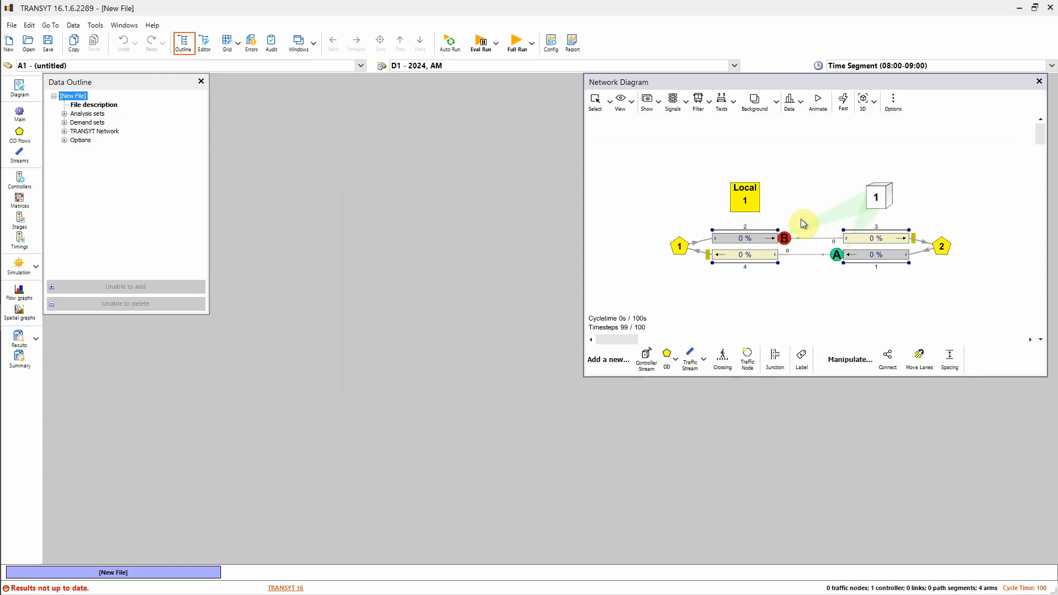
pyautogui.click(746, 254)
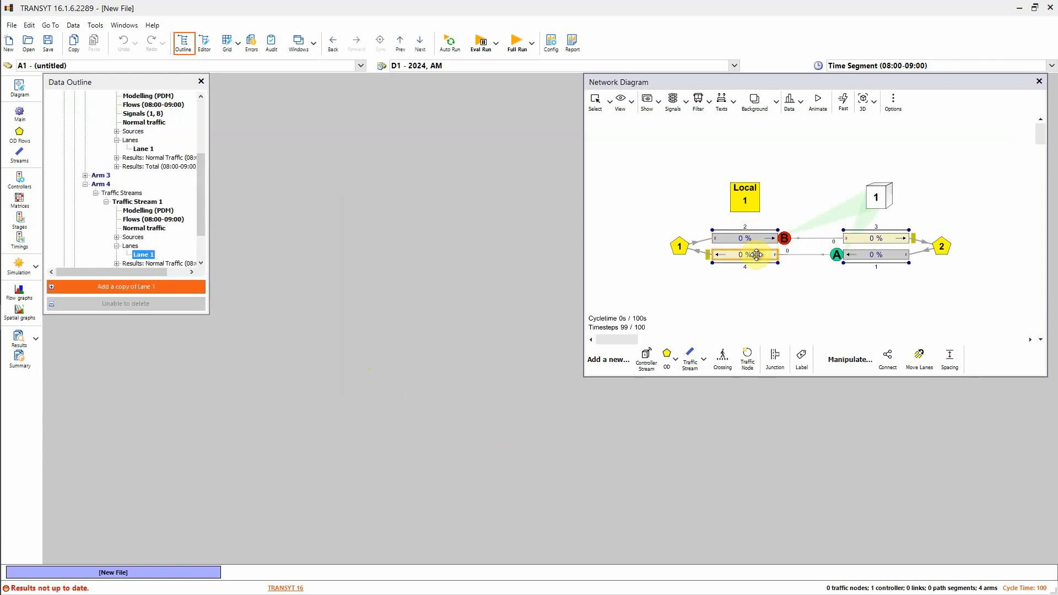
pyautogui.click(838, 219)
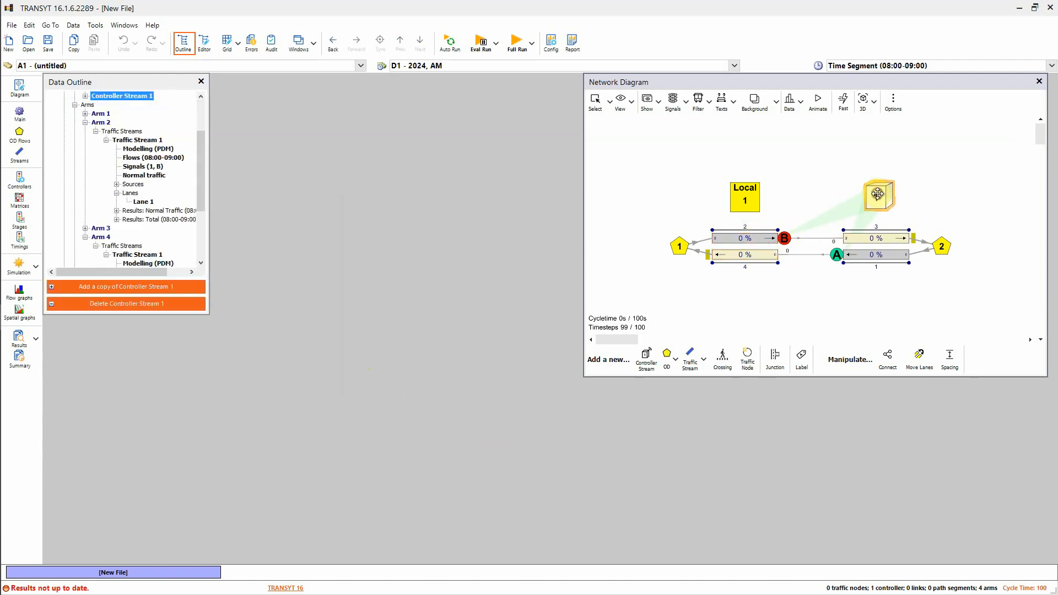
pyautogui.click(742, 196)
pyautogui.click(660, 195)
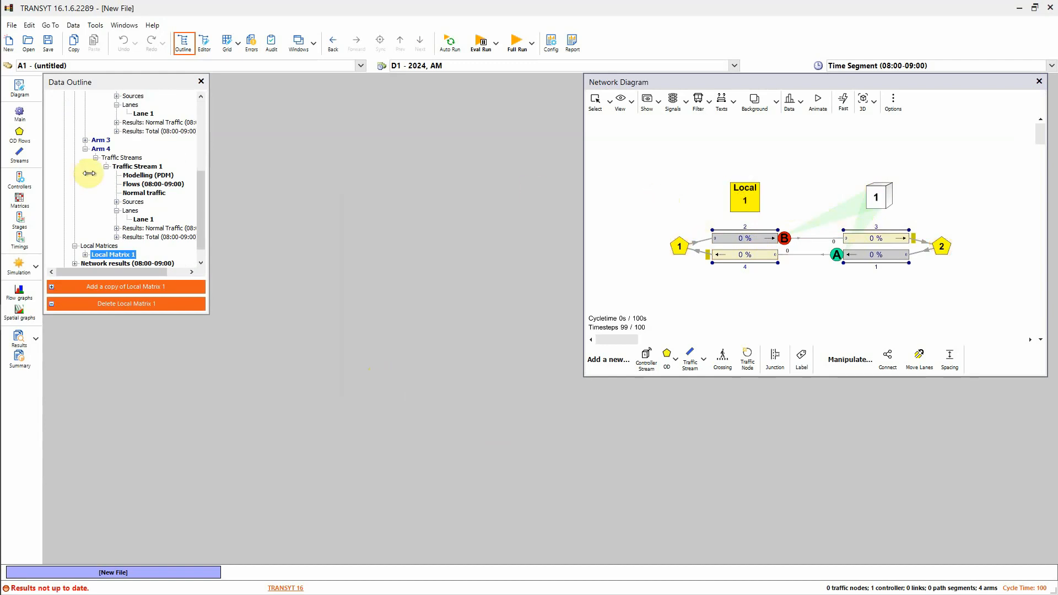
pyautogui.click(11, 25)
pyautogui.click(18, 66)
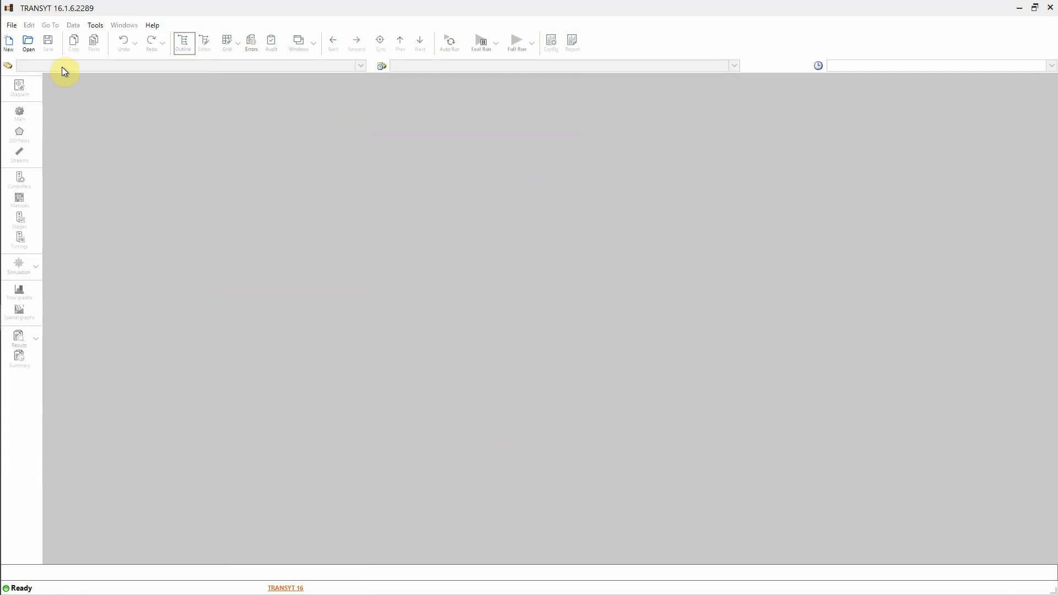
# Step: Bring up the library of template files again and enlarge its dialog to show more of the list
pyautogui.click(14, 49)
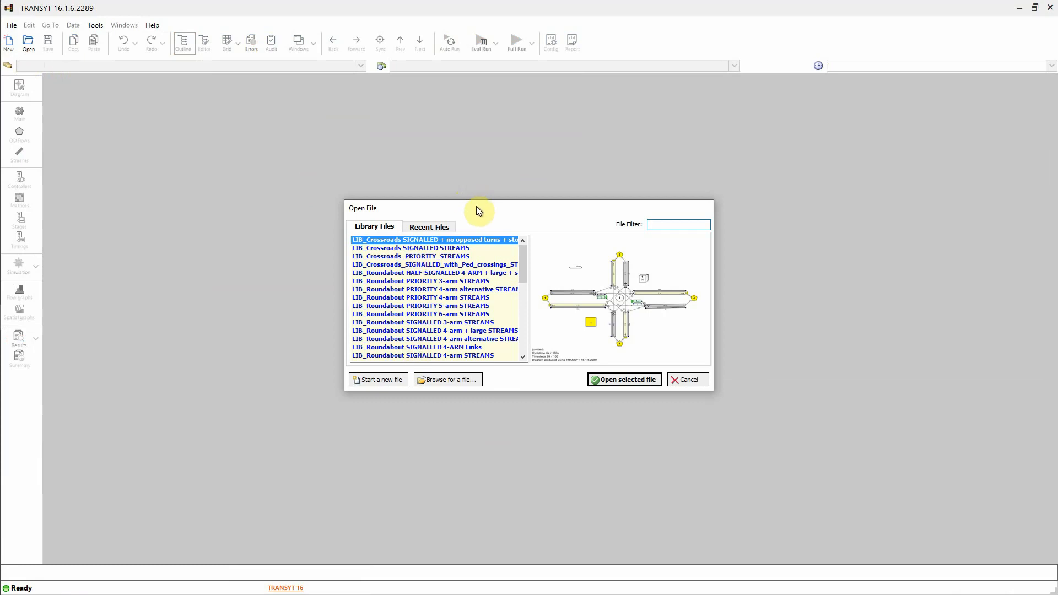
pyautogui.moveTo(476, 206); pyautogui.dragTo(472, 168)
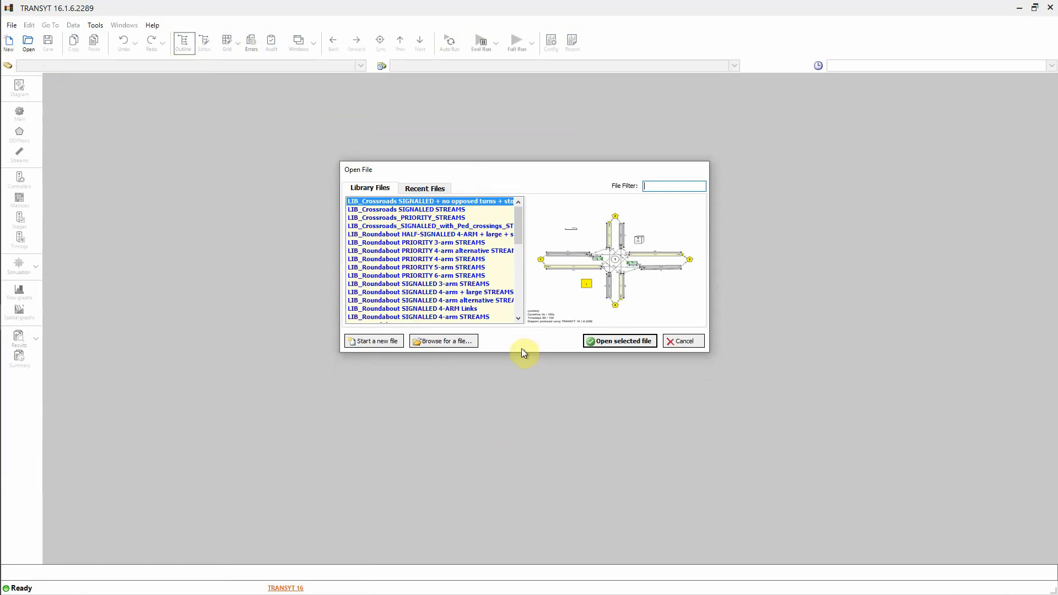
pyautogui.moveTo(706, 353); pyautogui.dragTo(848, 438)
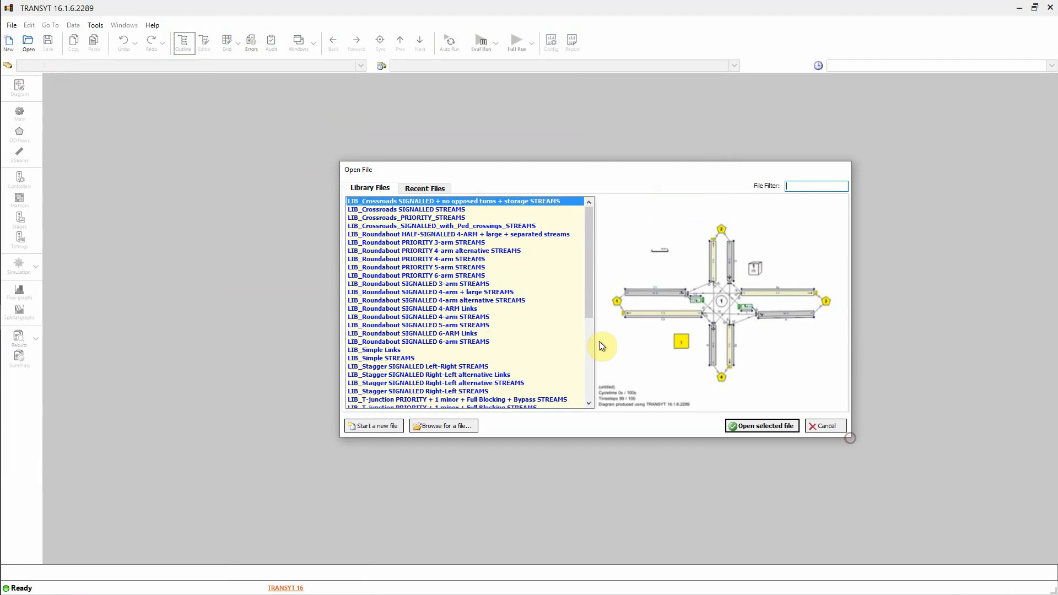
# Step: Preview the priority and signalled roundabout library templates with different numbers of arms
pyautogui.click(396, 235)
pyautogui.click(399, 243)
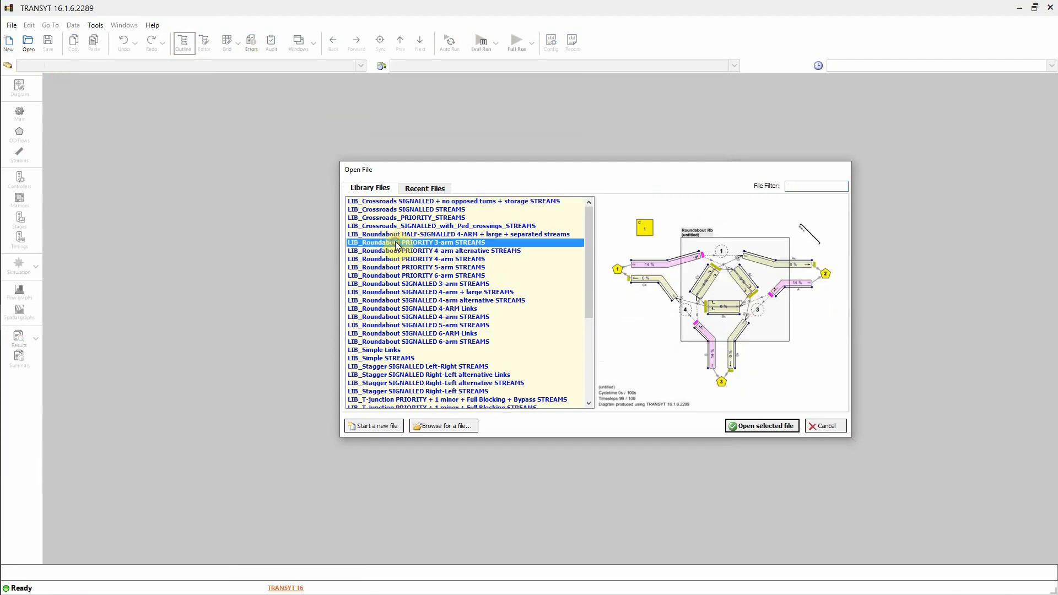
pyautogui.click(396, 251)
pyautogui.click(401, 260)
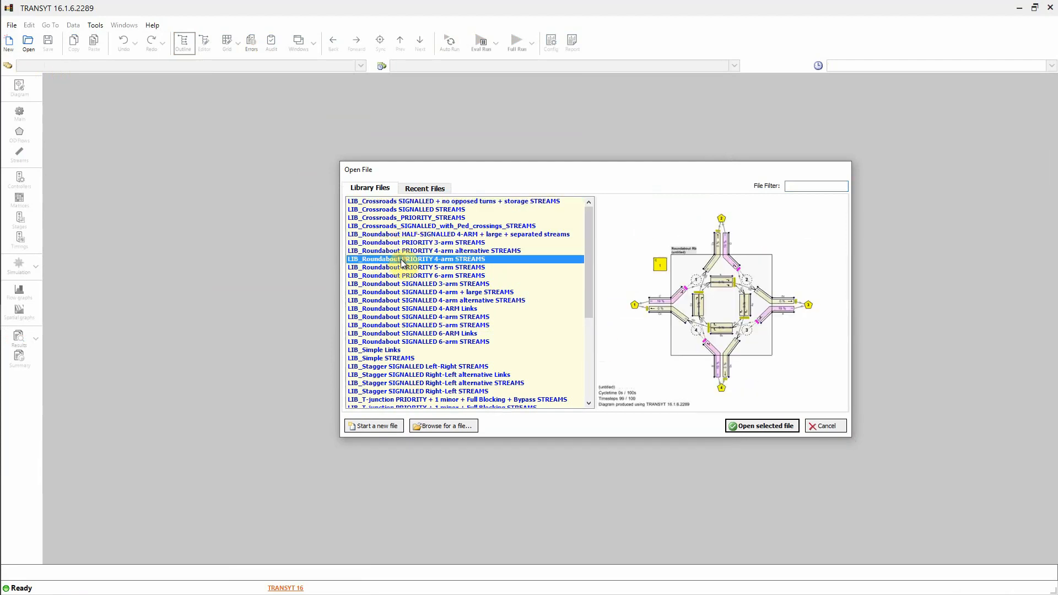
pyautogui.click(402, 268)
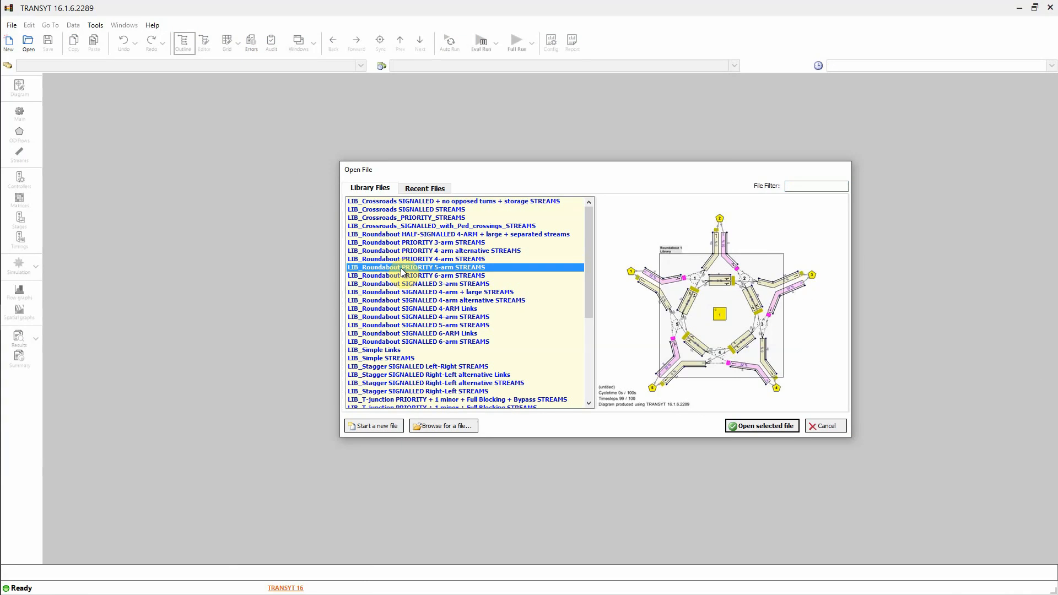
pyautogui.click(400, 260)
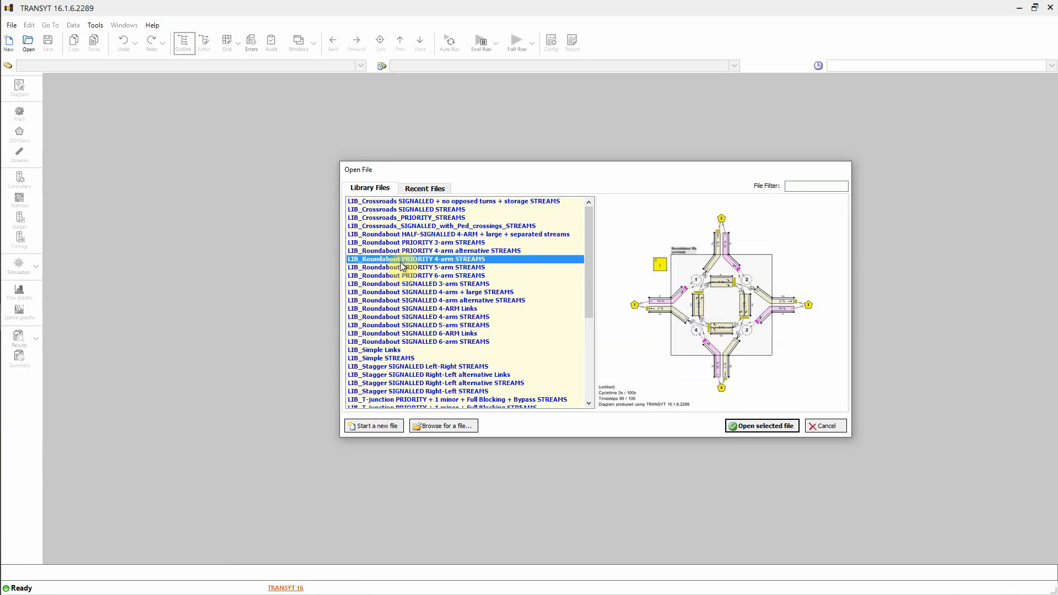
pyautogui.click(401, 268)
pyautogui.click(402, 276)
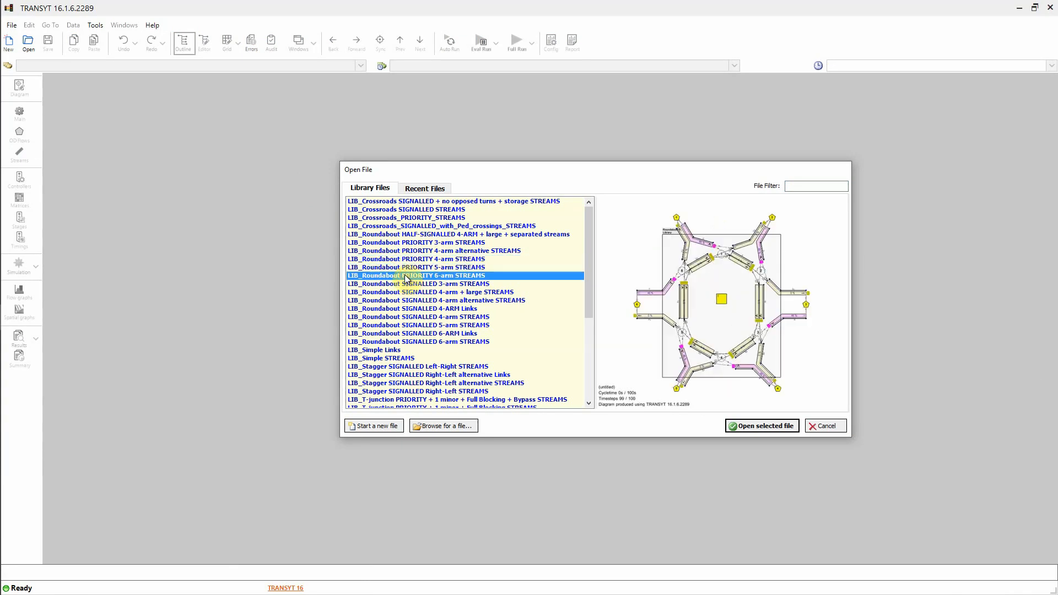
pyautogui.click(412, 284)
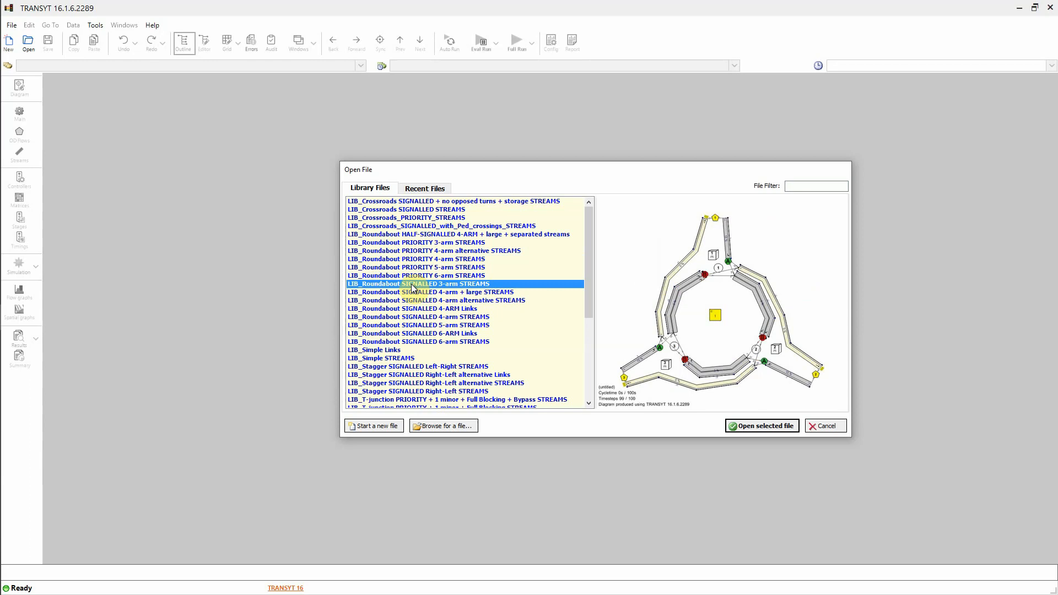
pyautogui.click(413, 292)
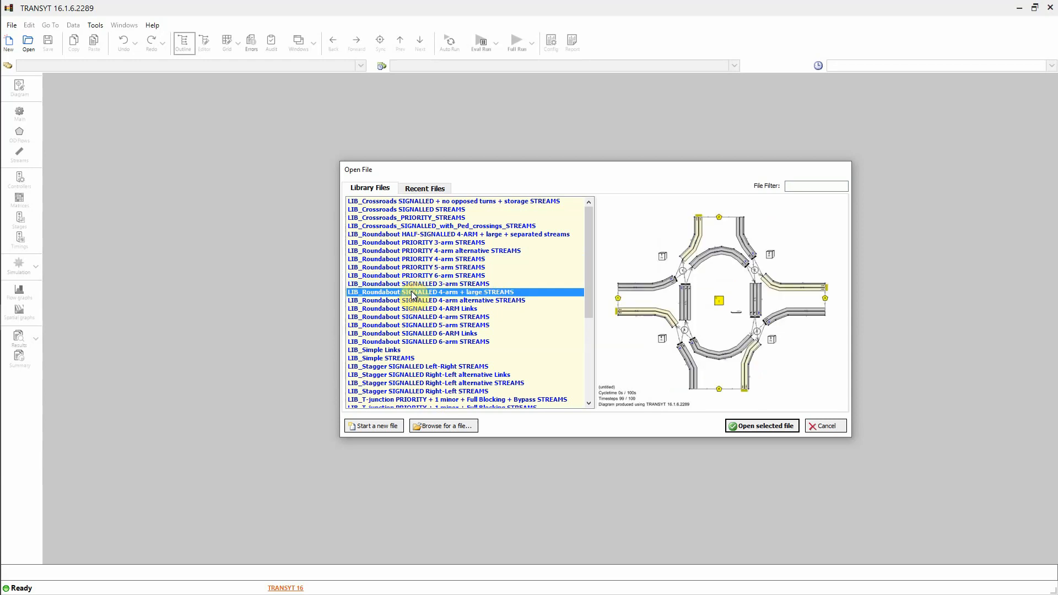
pyautogui.click(409, 285)
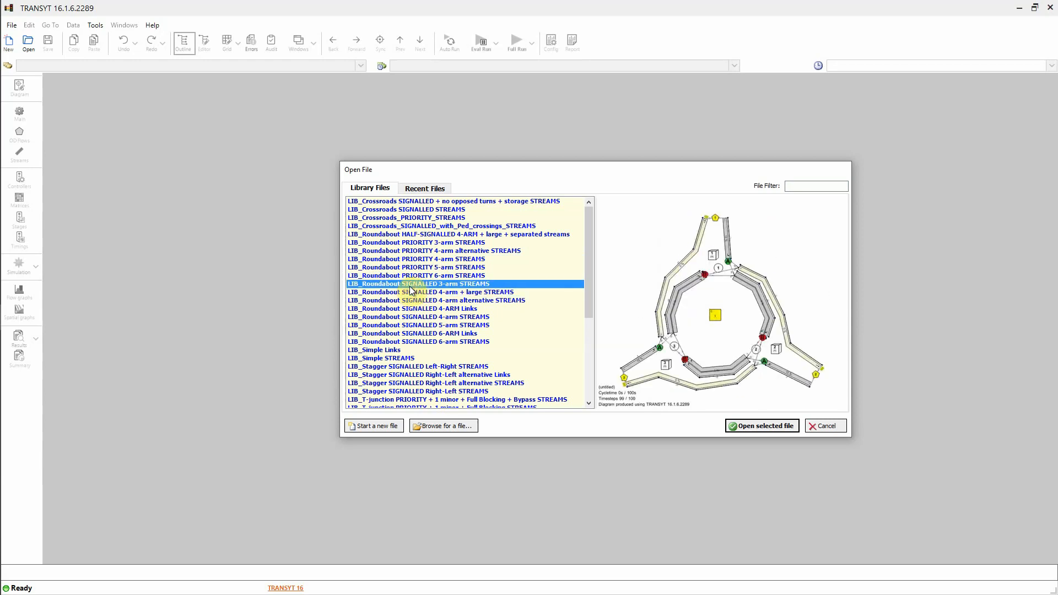
# Step: Preview the custom Adaptive Control and CYCLOPS Roundabout templates, plus the LIB_Crossroads SIGNALLED STREAMS library file
pyautogui.moveTo(590, 266); pyautogui.dragTo(591, 351)
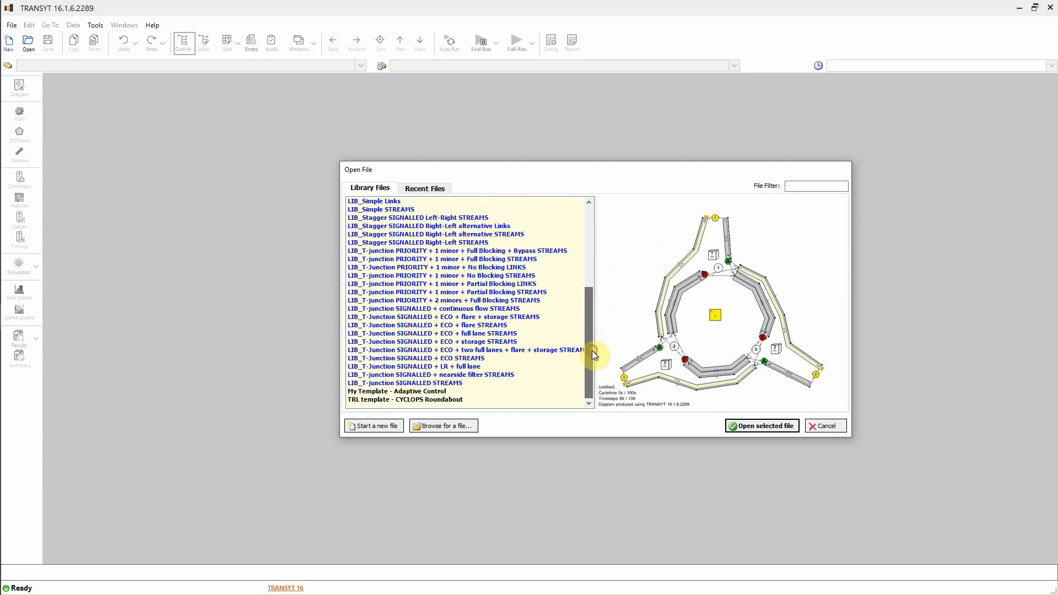
pyautogui.click(377, 393)
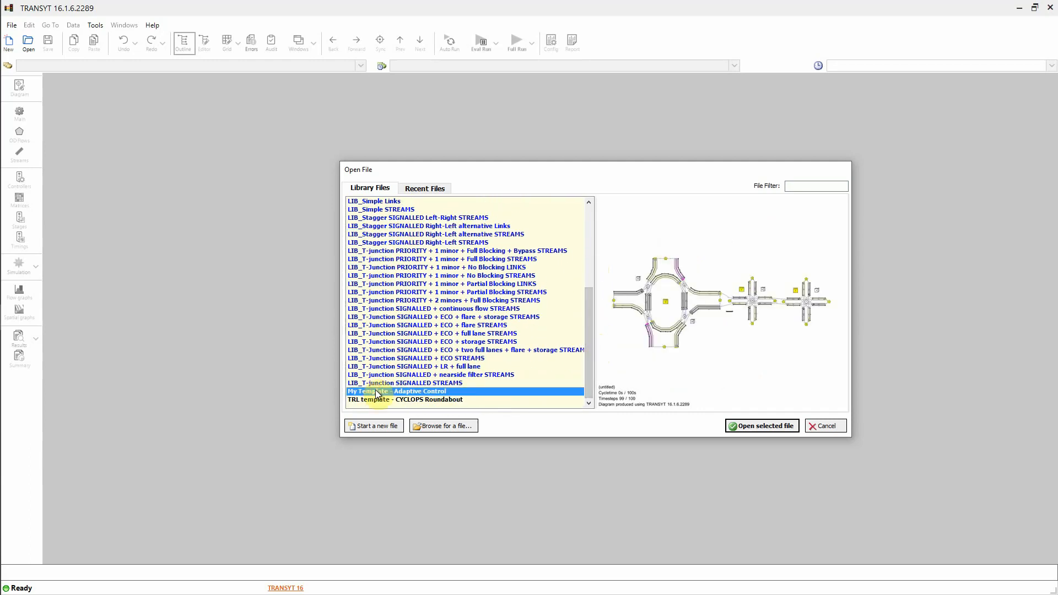
pyautogui.click(379, 400)
pyautogui.click(378, 392)
pyautogui.click(590, 229)
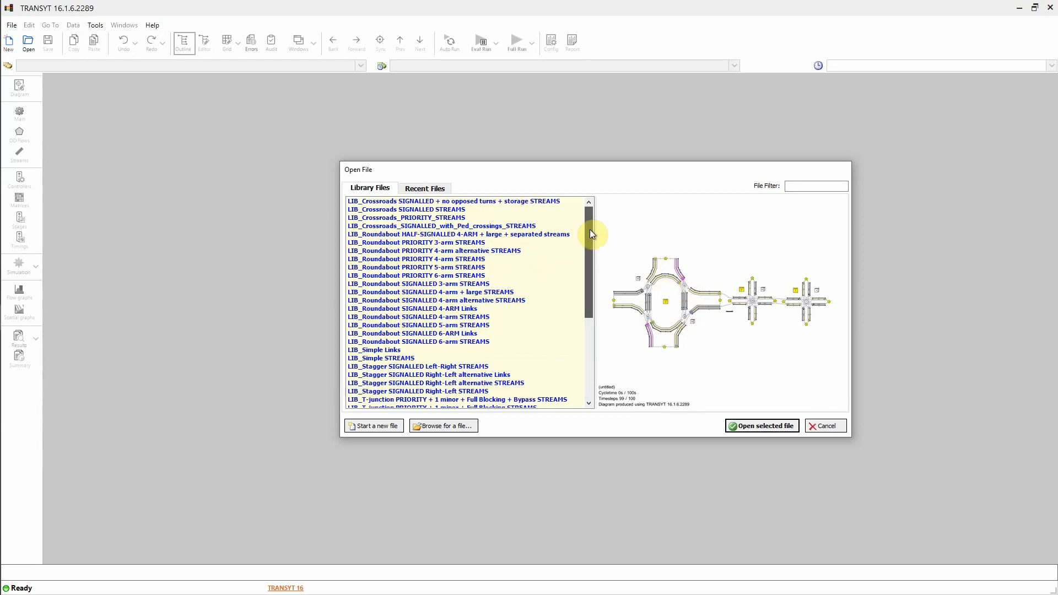
pyautogui.click(395, 210)
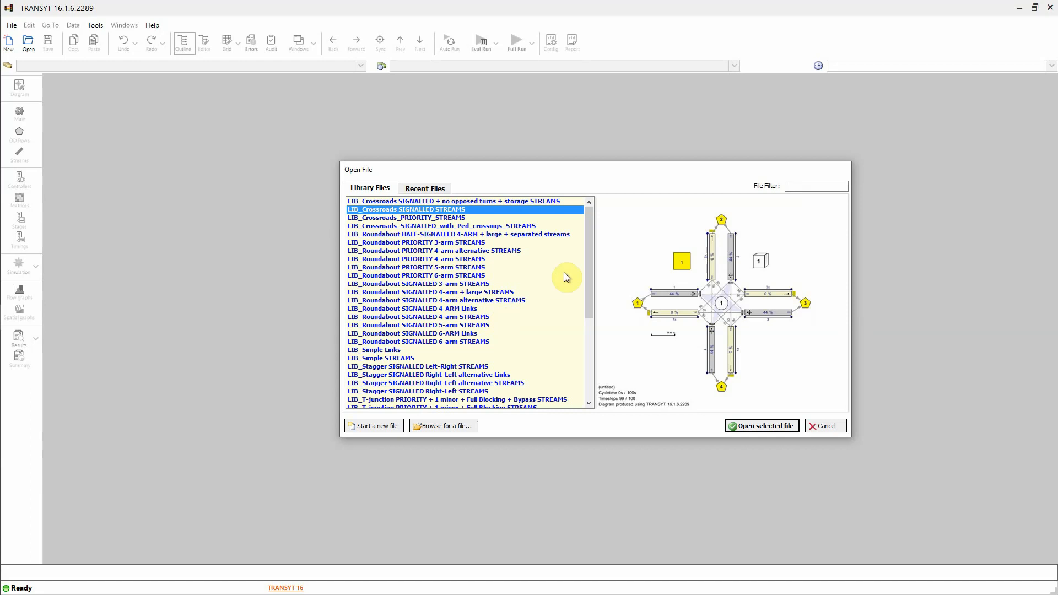
# Step: Compare the previews of the signalled T-junction library templates, including the ECO flare, storage and full lane variants
pyautogui.moveTo(585, 258); pyautogui.dragTo(587, 339)
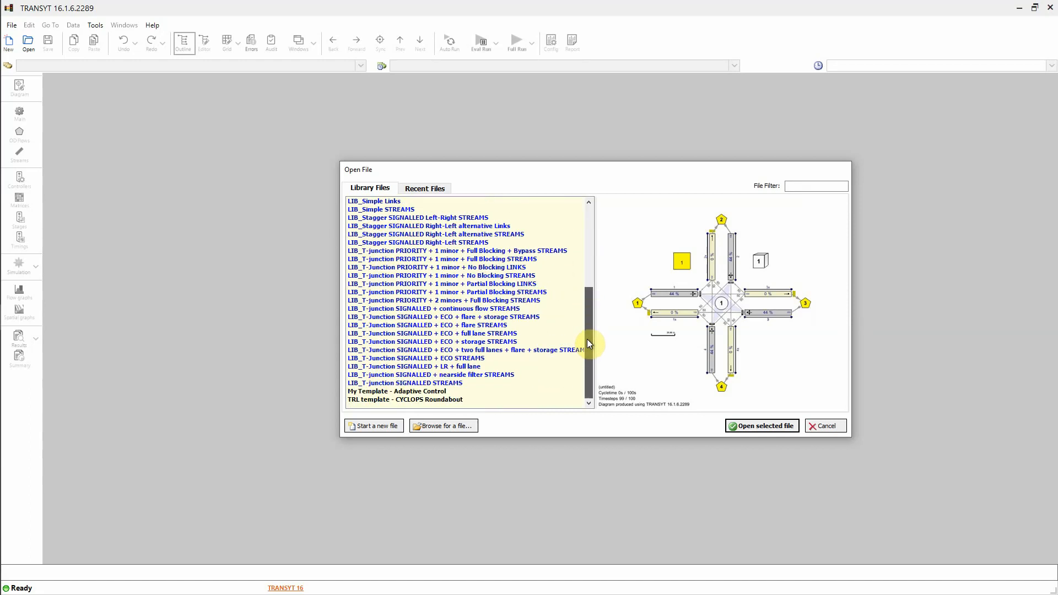
pyautogui.click(398, 317)
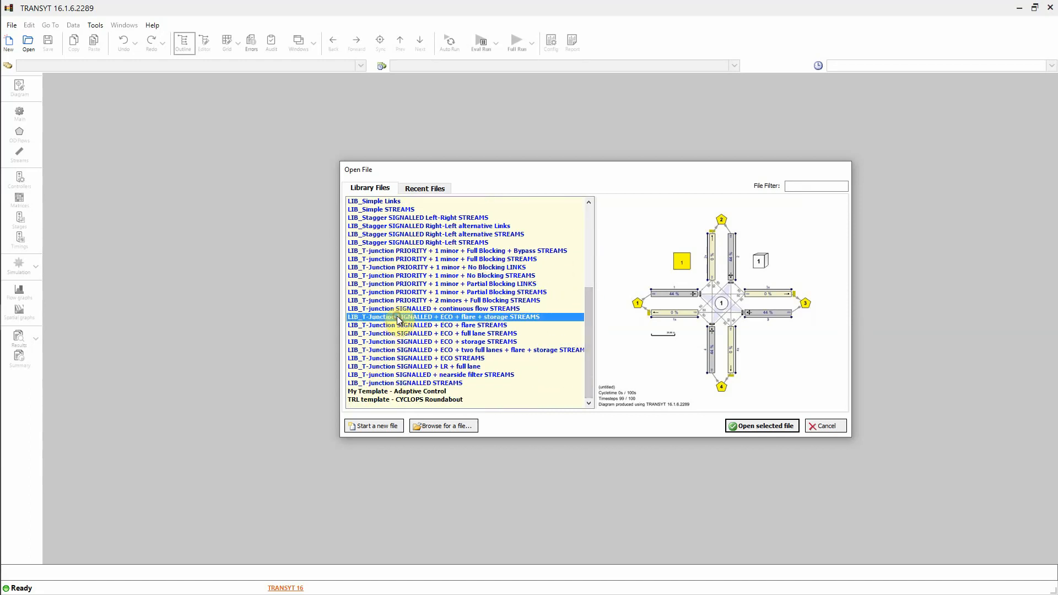
pyautogui.click(398, 325)
pyautogui.click(398, 333)
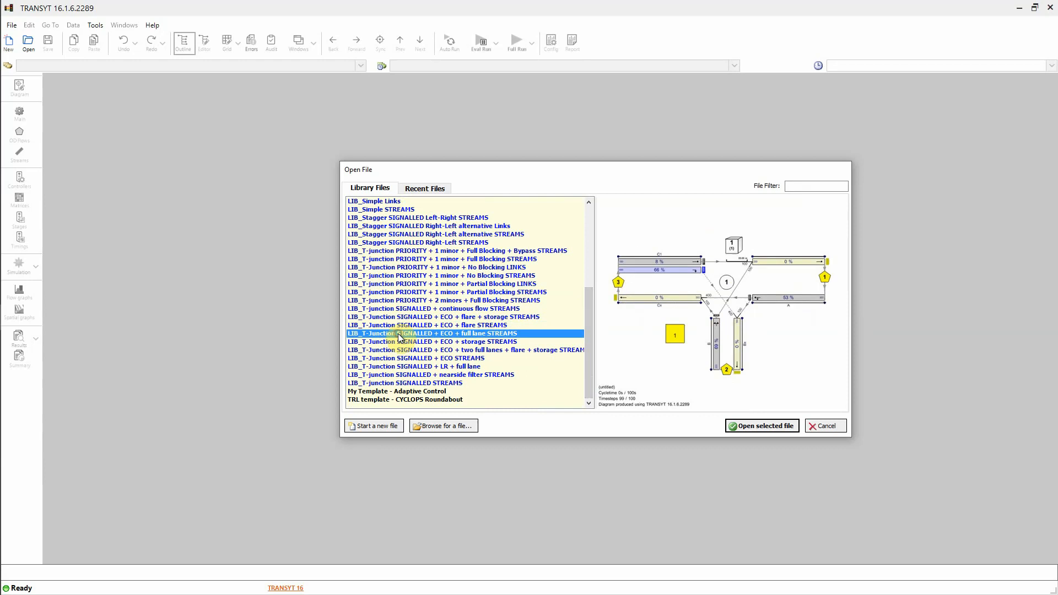
pyautogui.click(401, 341)
pyautogui.click(405, 318)
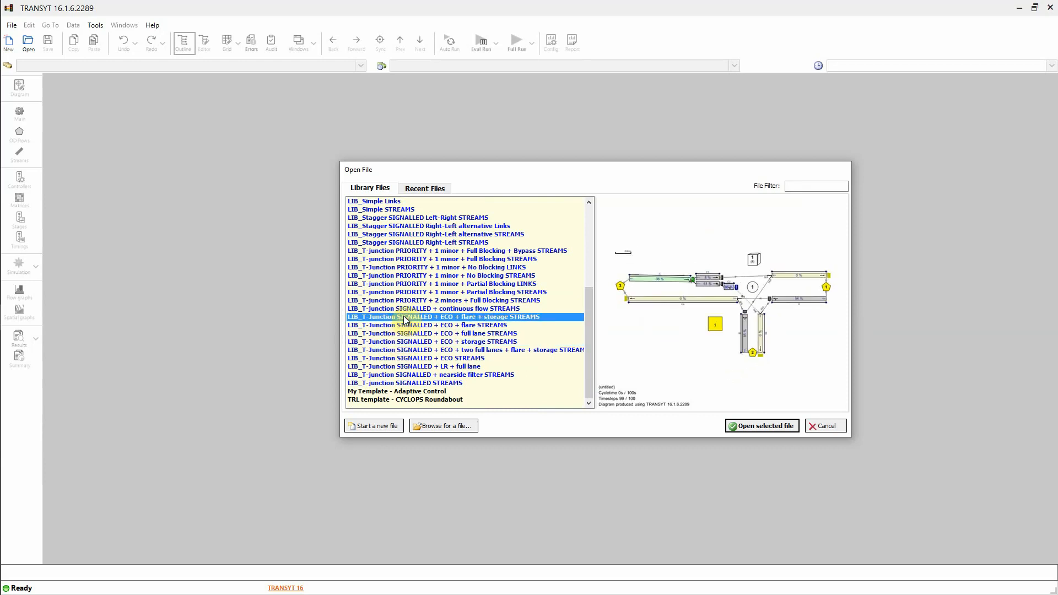
pyautogui.click(405, 325)
pyautogui.click(404, 317)
pyautogui.click(405, 365)
pyautogui.click(411, 316)
pyautogui.click(411, 325)
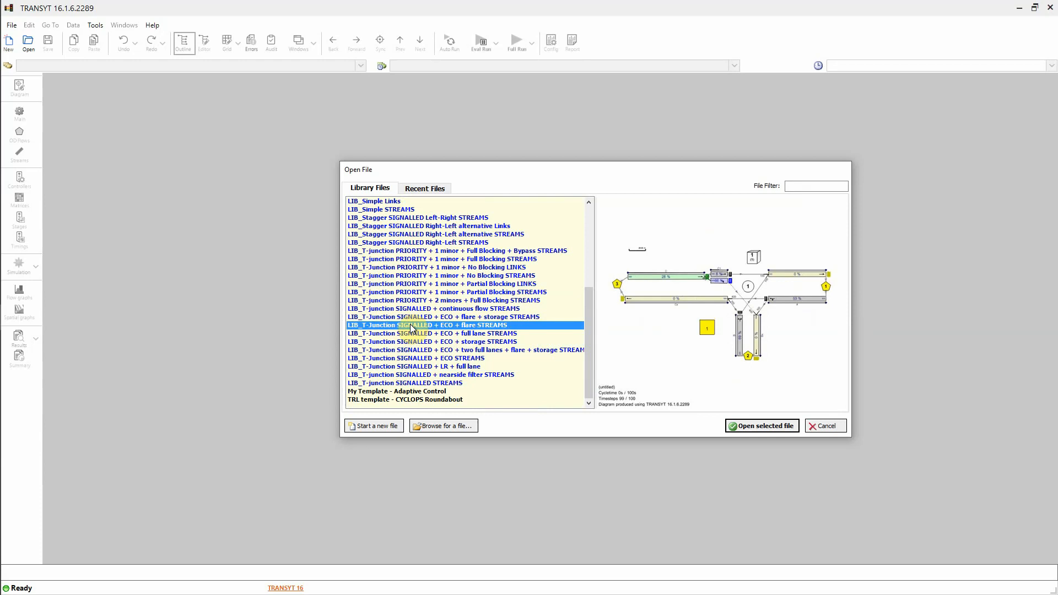
pyautogui.click(409, 317)
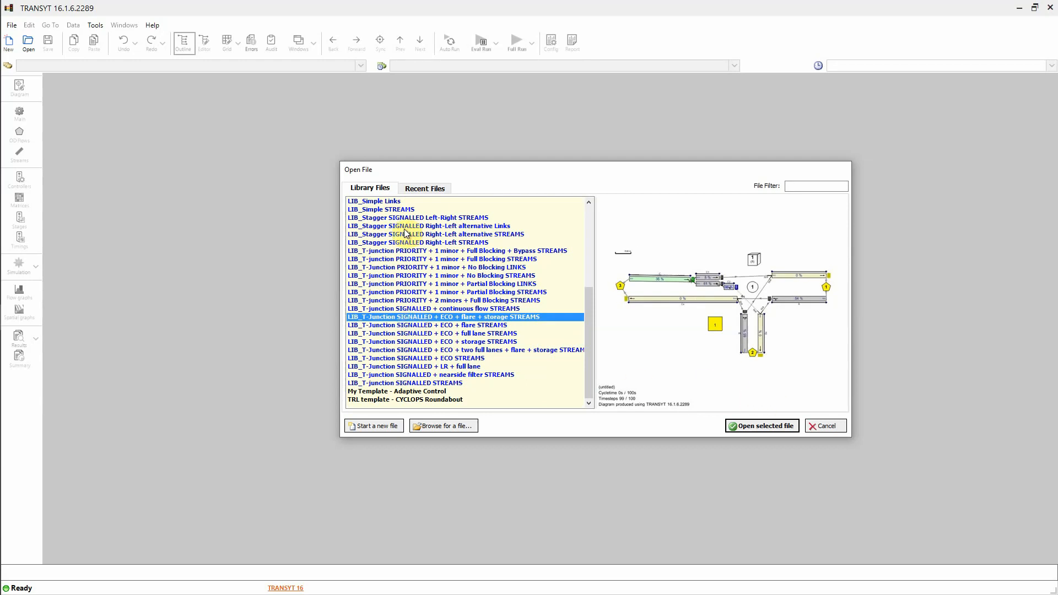
# Step: Open the library file LIB_Crossroads SIGNALLED STREAMS as the new network
pyautogui.scroll(6, 405, 230)
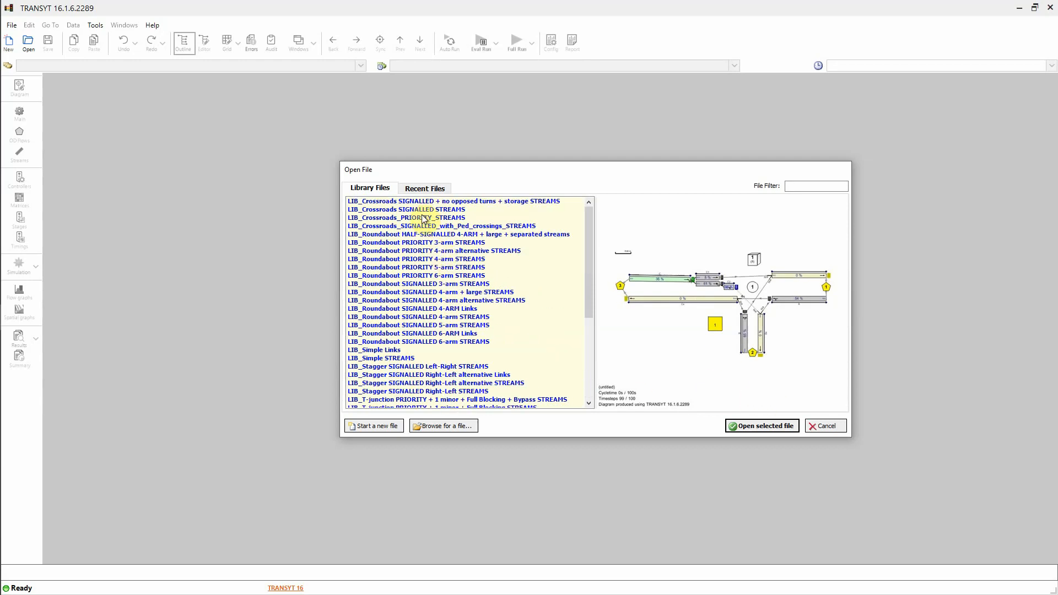
pyautogui.click(413, 209)
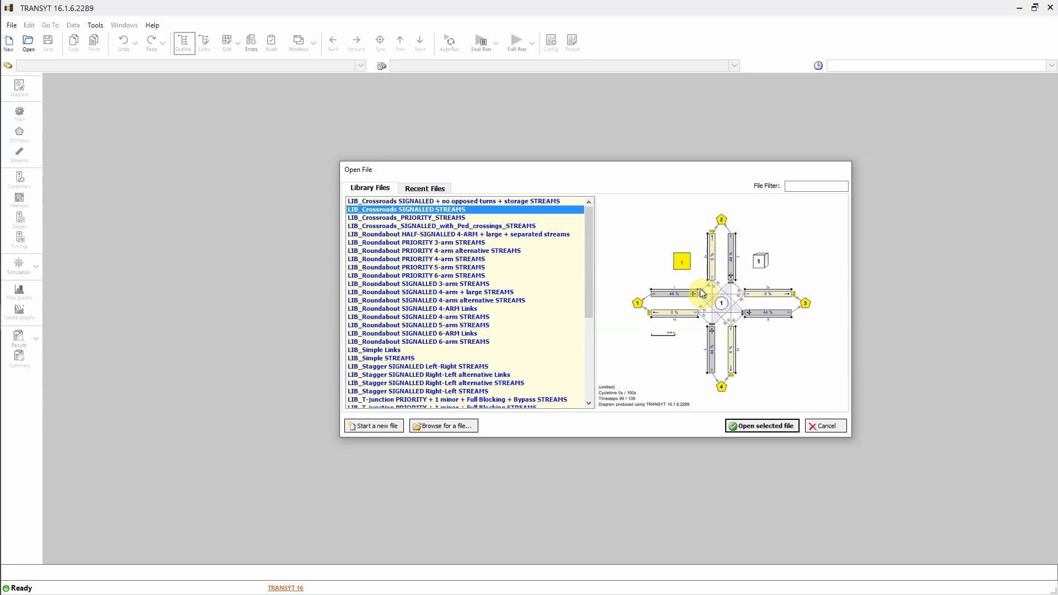
pyautogui.click(760, 427)
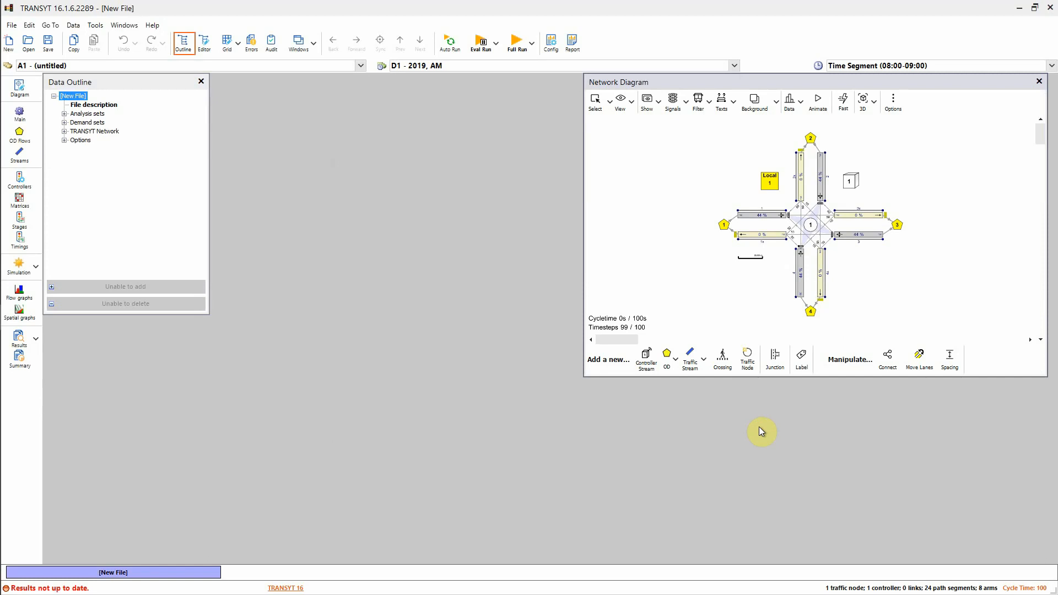
pyautogui.click(137, 84)
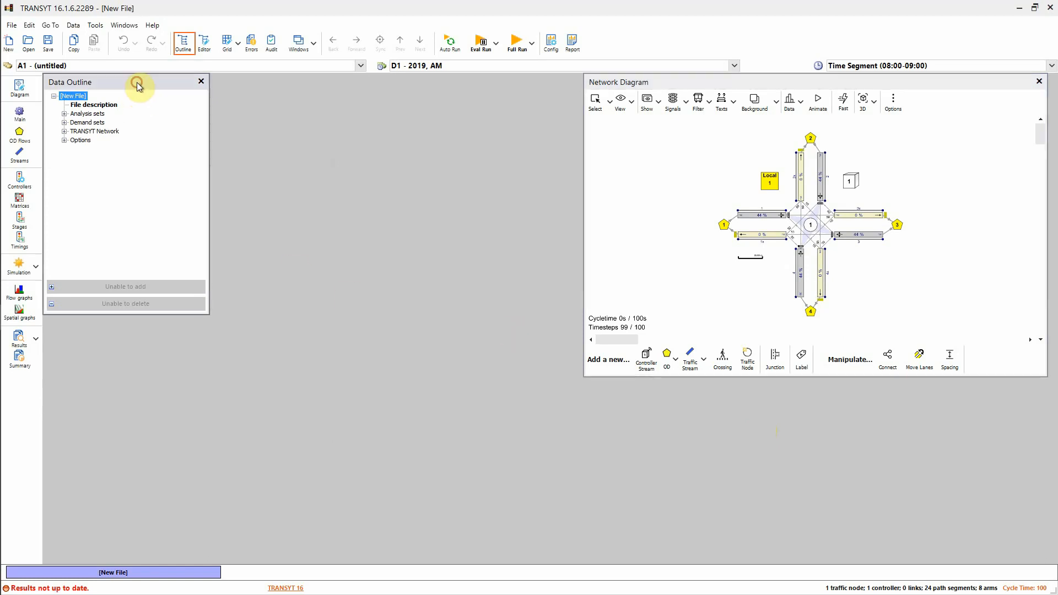
# Step: Enlarge the Network Diagram window to fill most of the workspace beside the Data Outline
pyautogui.click(697, 84)
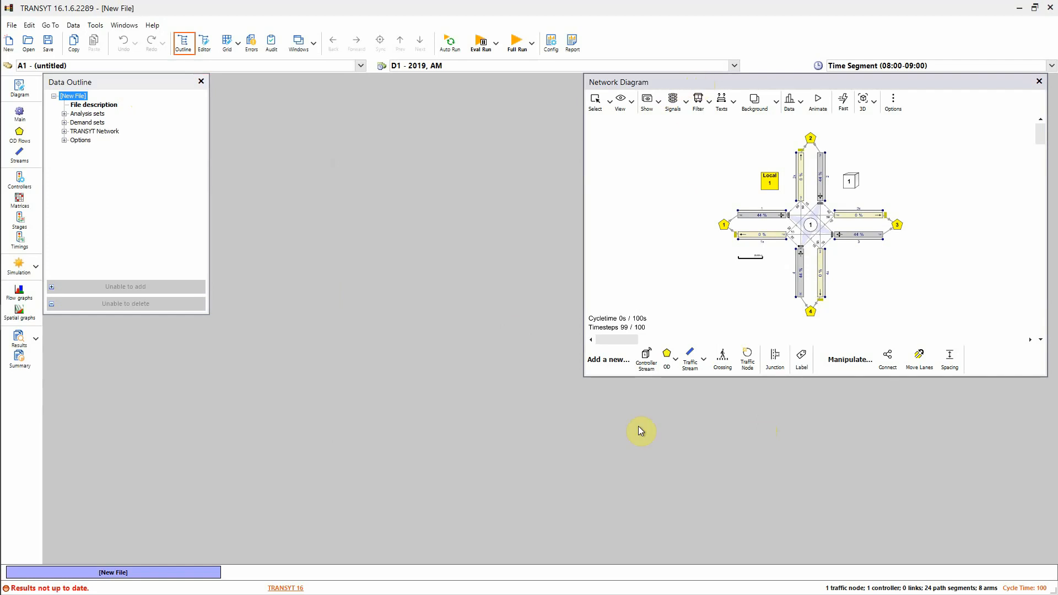
pyautogui.moveTo(584, 374); pyautogui.dragTo(363, 511)
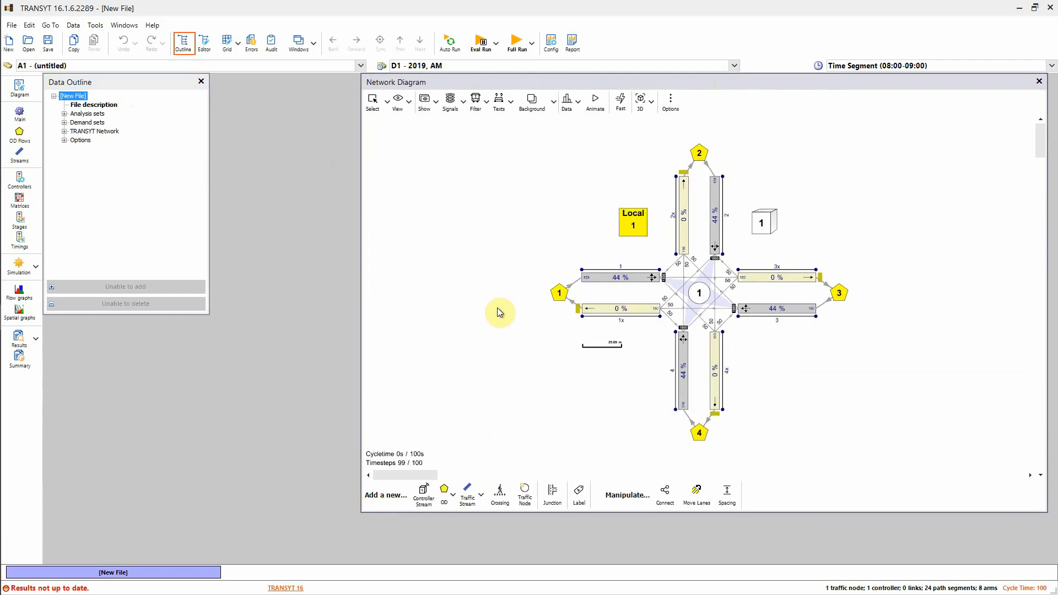
pyautogui.scroll(-2, 497, 312)
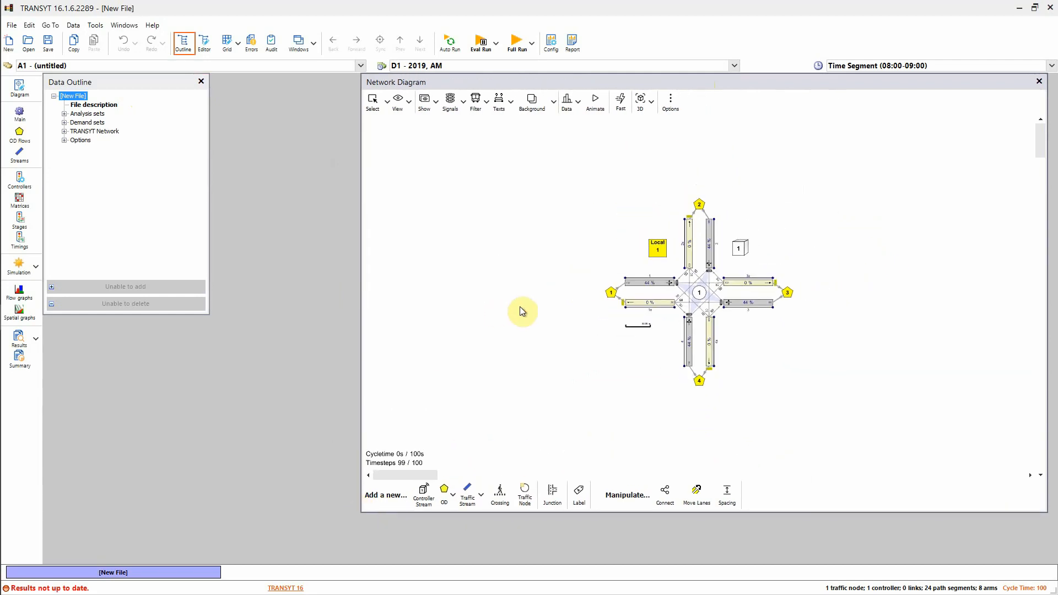
pyautogui.scroll(-1, 520, 307)
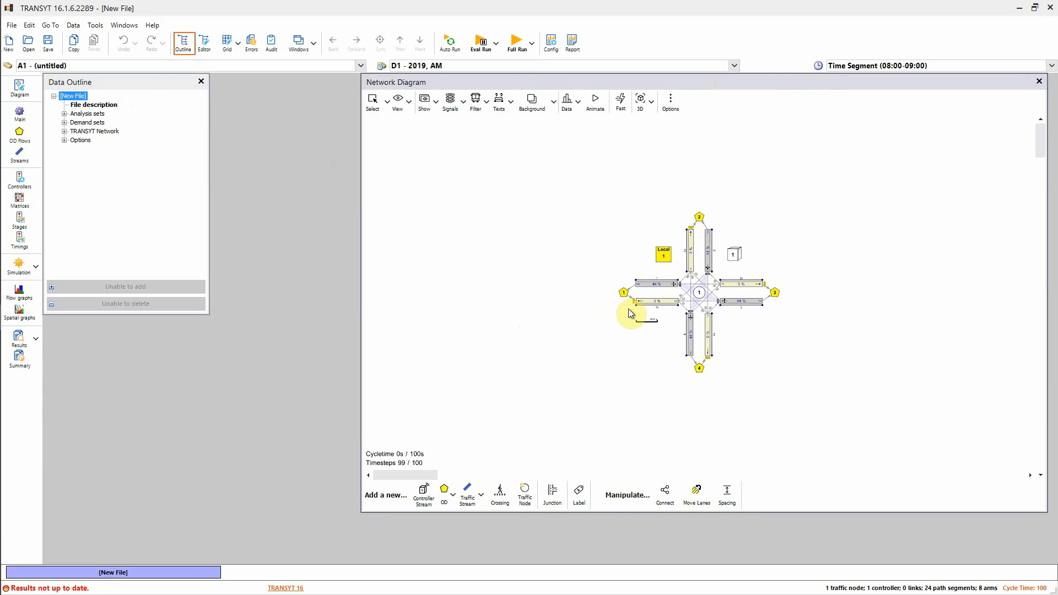
# Step: Move the whole signalled crossroads to the right by its traffic node and hide the diagram's scale bar
pyautogui.click(698, 293)
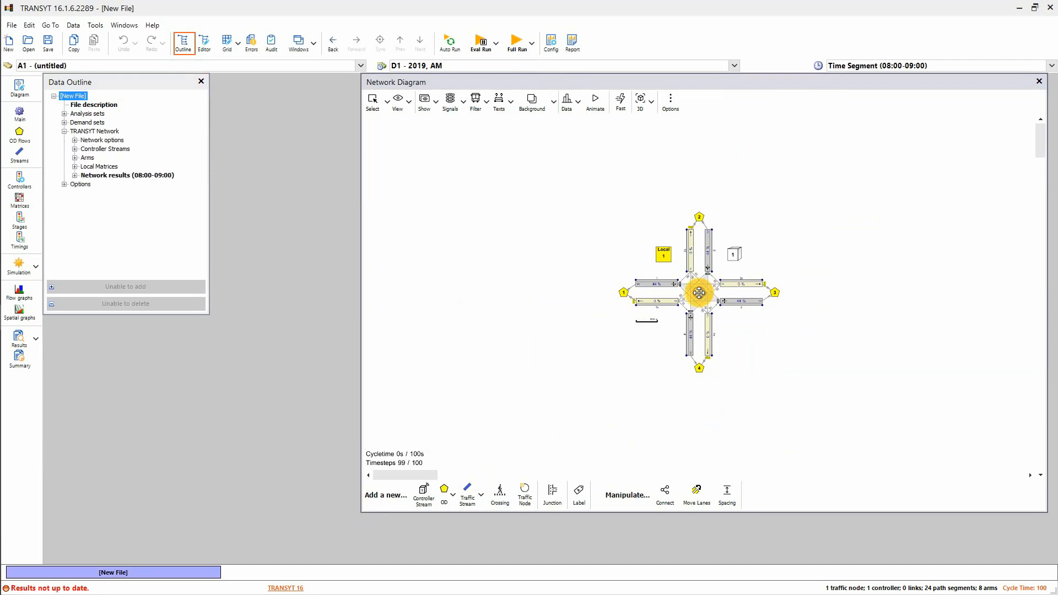
pyautogui.moveTo(698, 293); pyautogui.dragTo(778, 289)
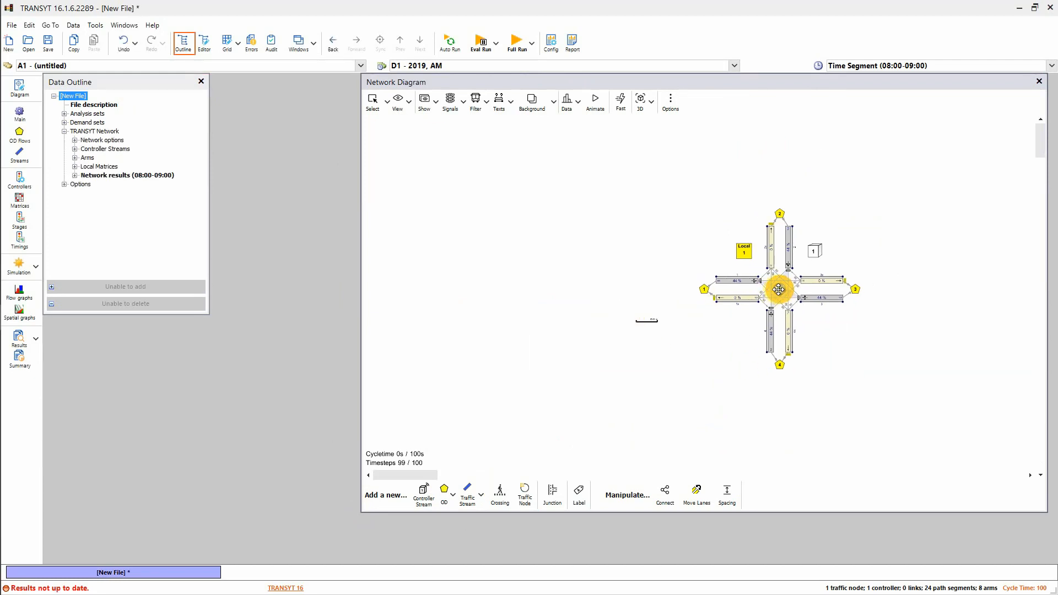
pyautogui.click(427, 102)
pyautogui.click(438, 132)
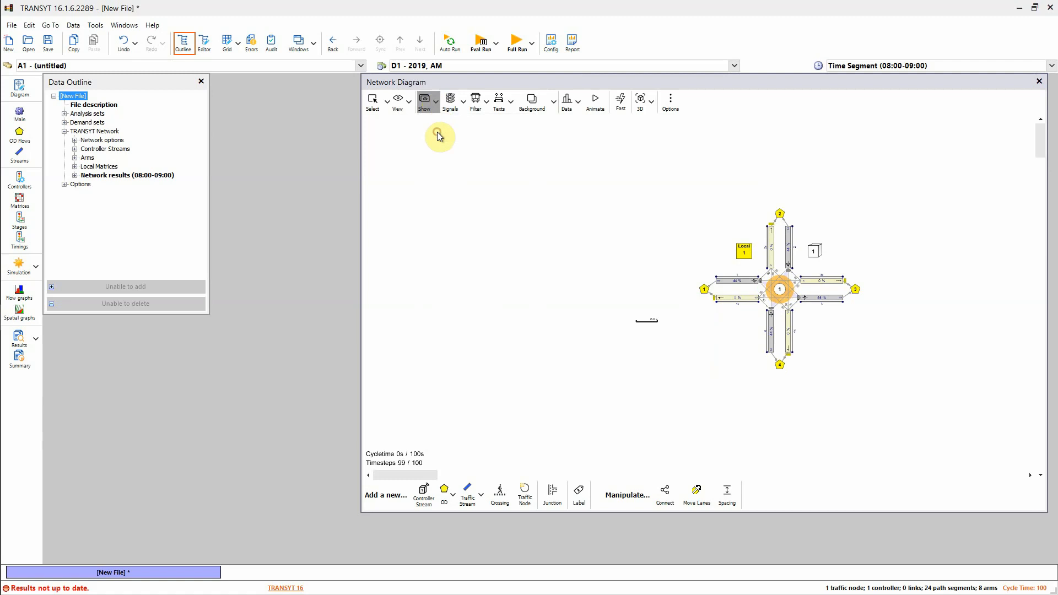
pyautogui.click(660, 326)
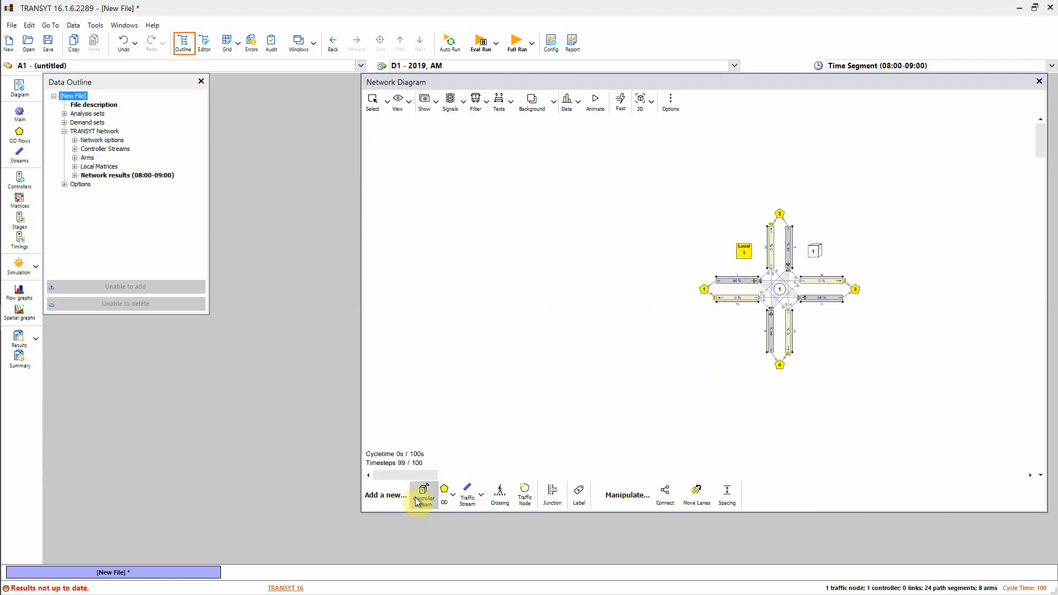
# Step: Add a junction from LIB_Crossroads SIGNALLED STREAMS in the empty area left of the crossroads, with merge prefix 2 for all items
pyautogui.click(554, 497)
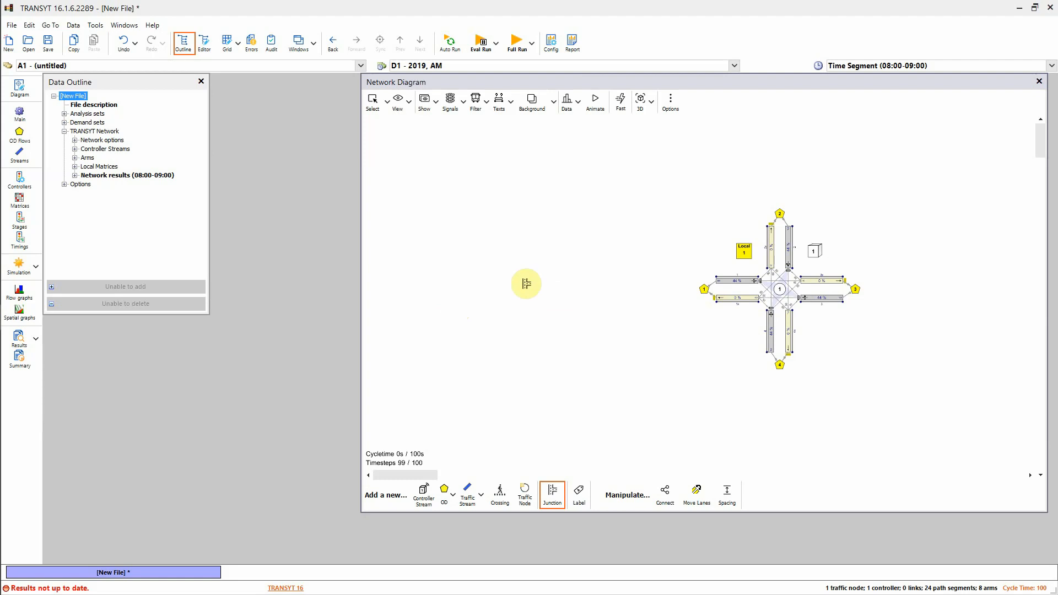
pyautogui.scroll(-1, 516, 279)
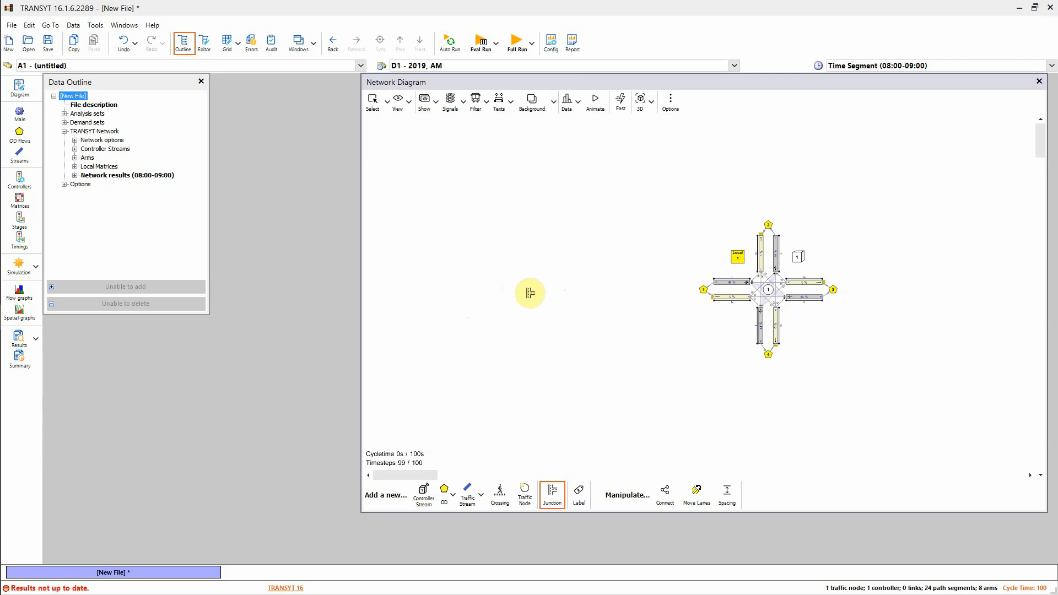
pyautogui.click(530, 293)
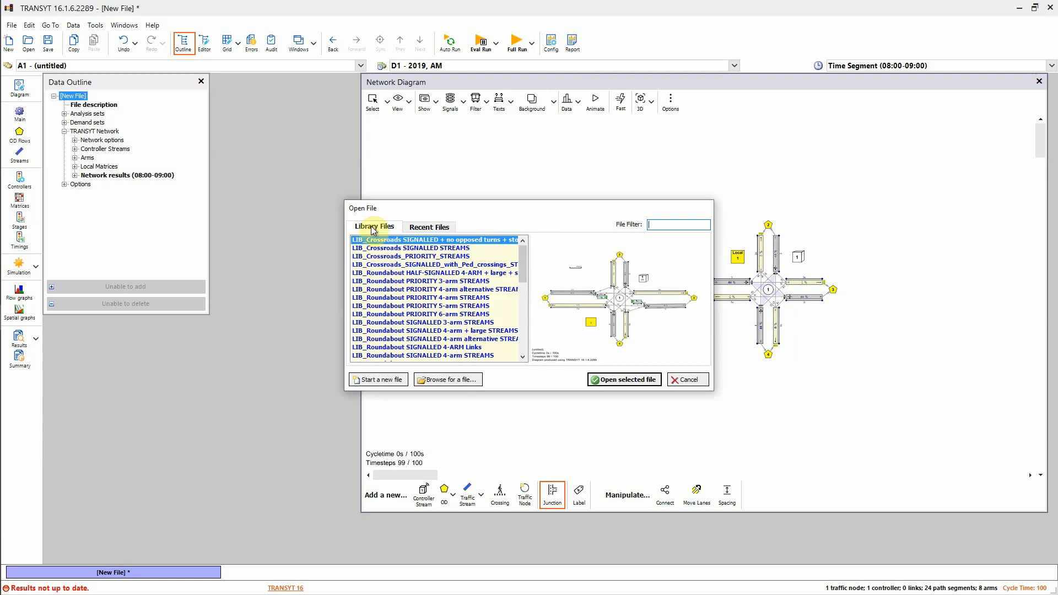
pyautogui.click(400, 249)
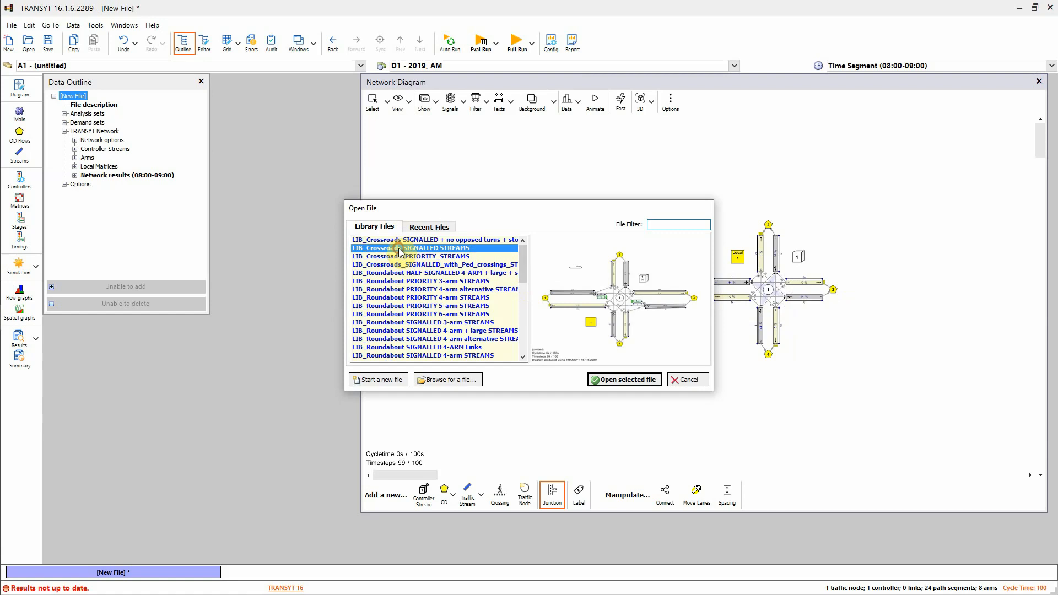
pyautogui.click(622, 380)
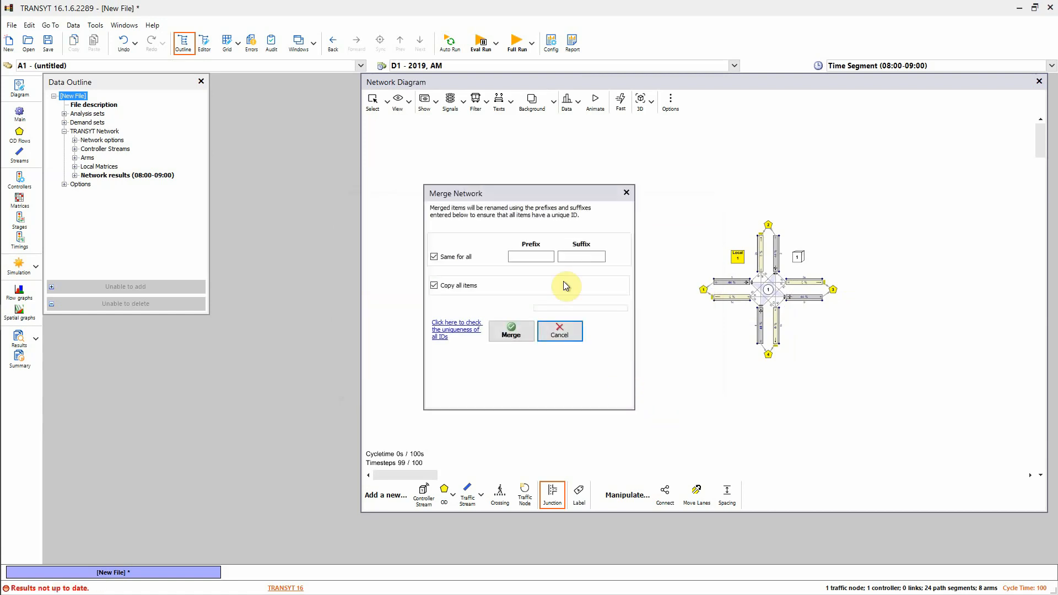
pyautogui.click(533, 257)
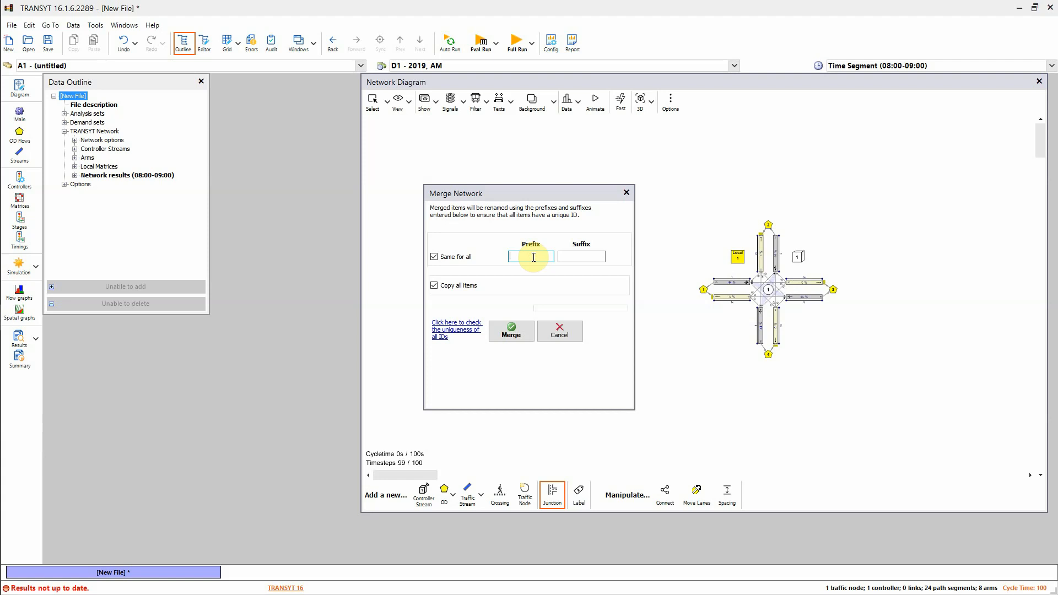
pyautogui.write('2')
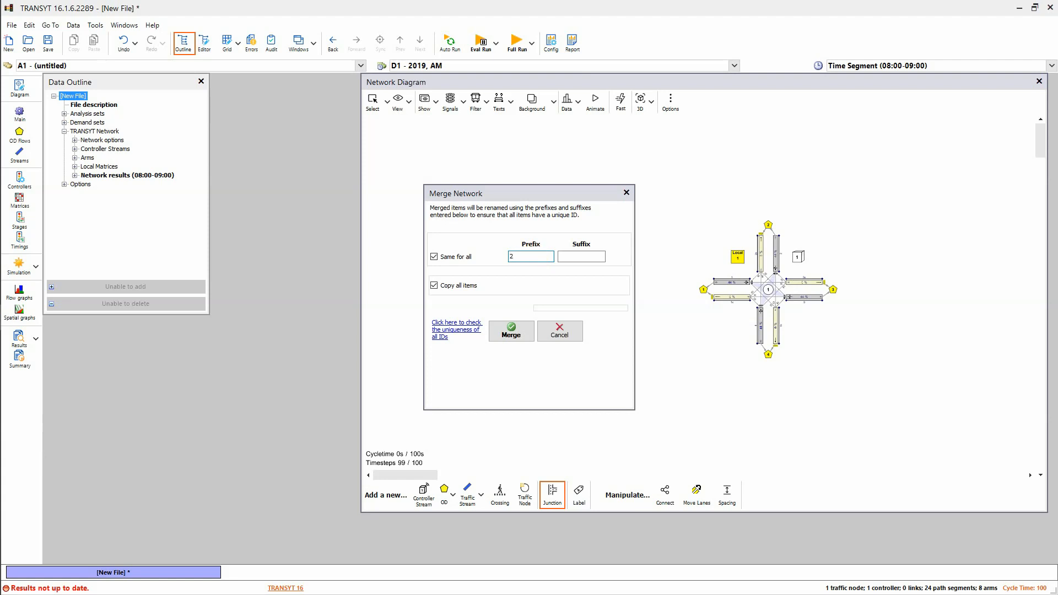
# Step: Examine the separate prefix and suffix settings per item type and the list of item types that can be copied
pyautogui.click(434, 257)
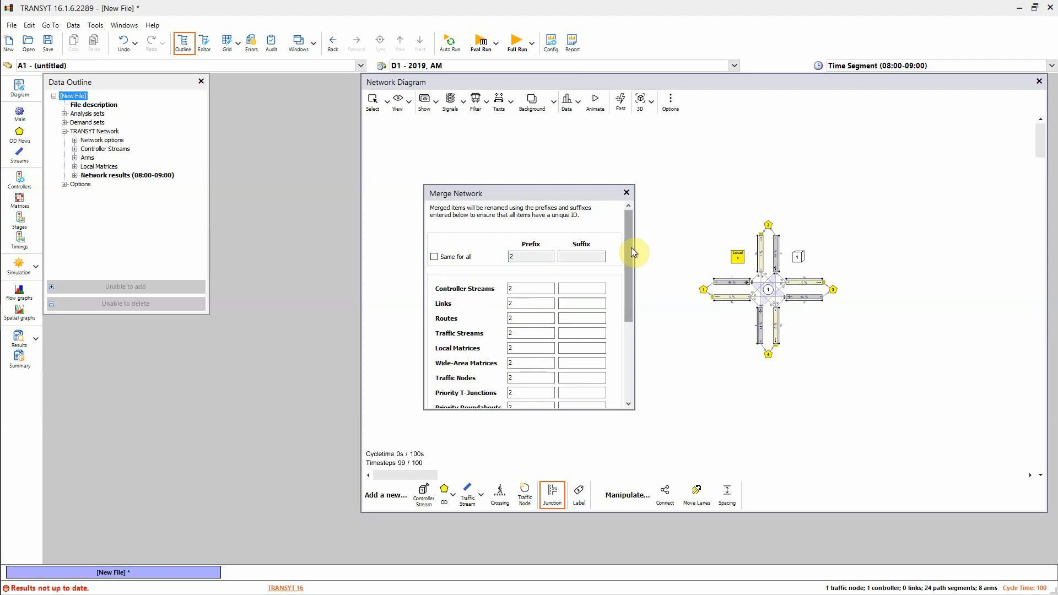
pyautogui.moveTo(630, 248)
pyautogui.mouseDown()
pyautogui.moveTo(632, 314)
pyautogui.moveTo(634, 242)
pyautogui.mouseUp()
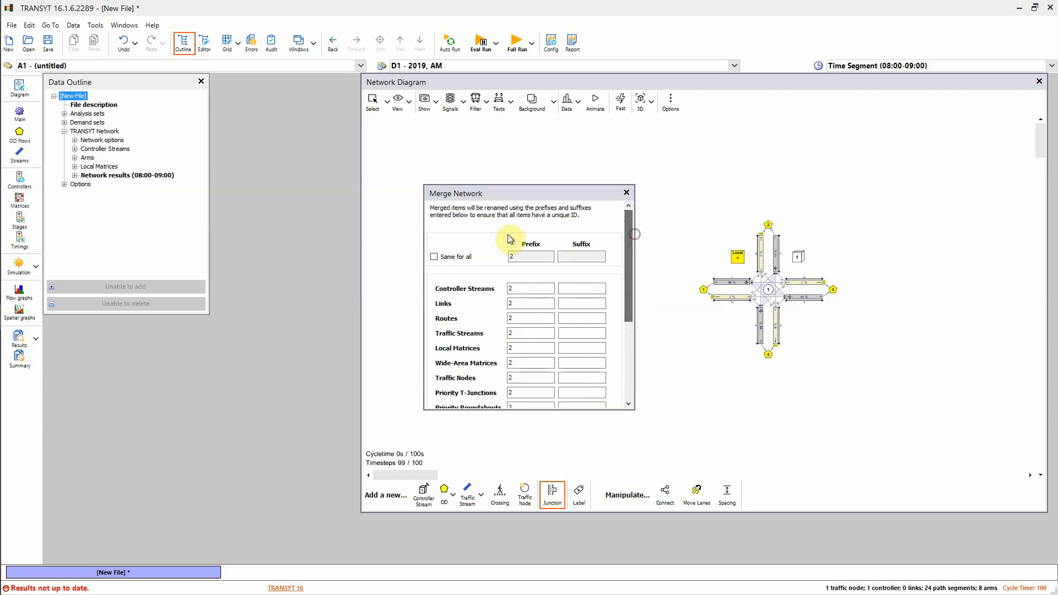
pyautogui.click(433, 257)
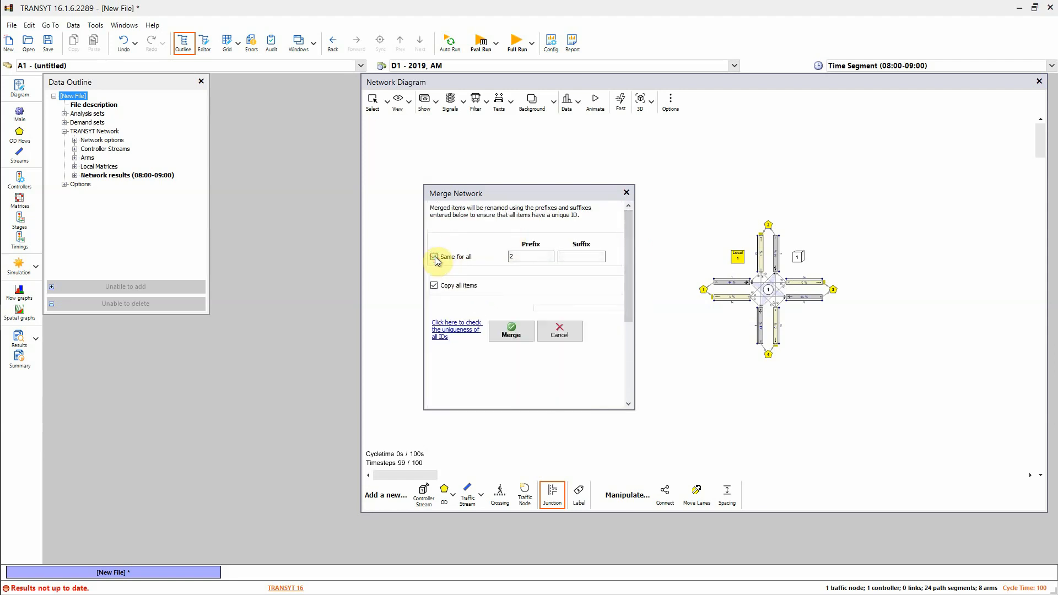
pyautogui.click(523, 257)
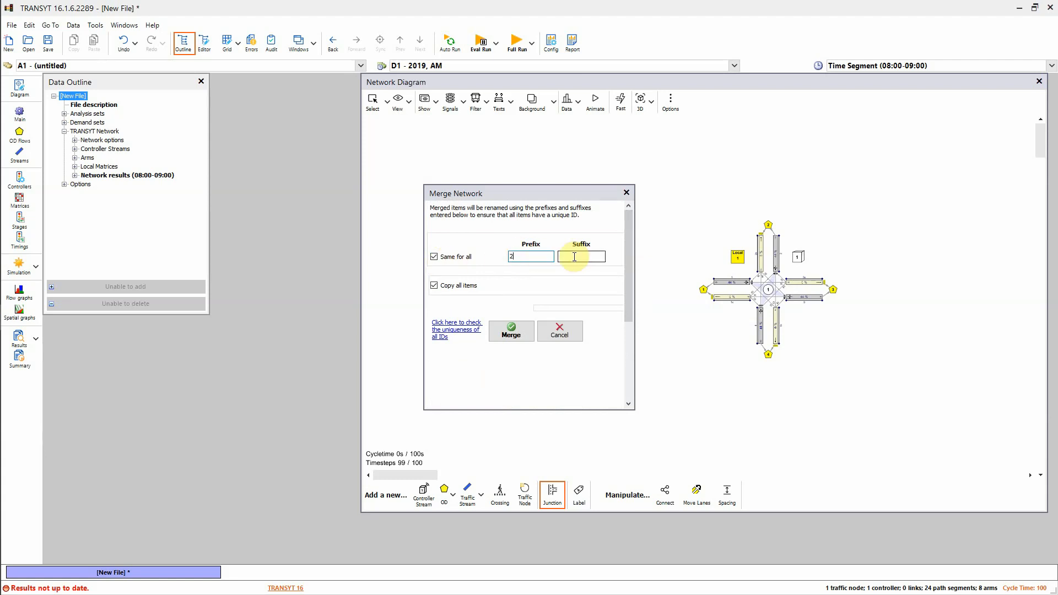
pyautogui.click(435, 284)
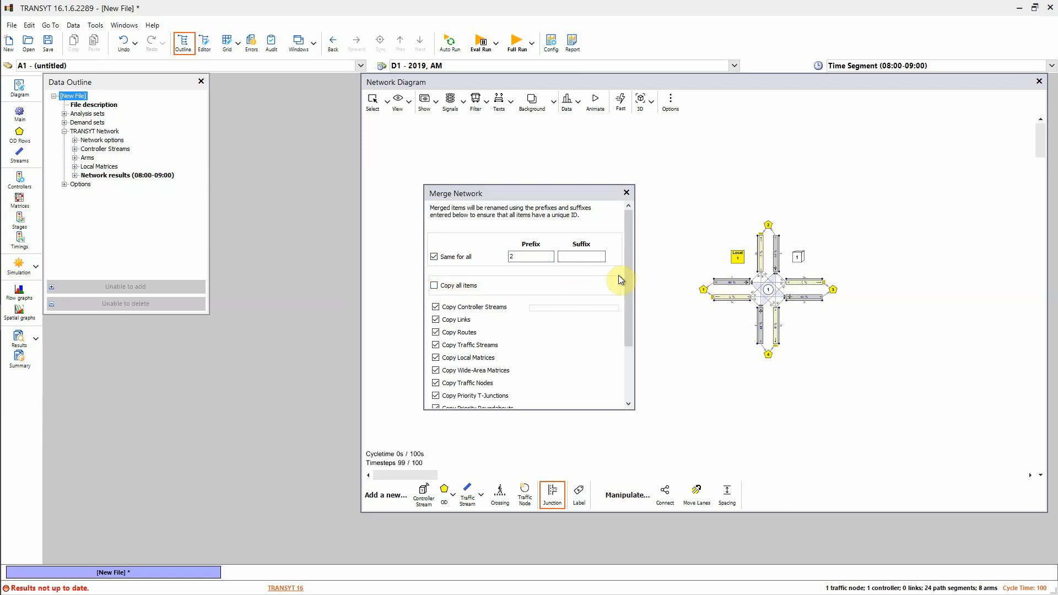
pyautogui.moveTo(629, 276)
pyautogui.mouseDown()
pyautogui.moveTo(632, 348)
pyautogui.moveTo(636, 263)
pyautogui.mouseUp()
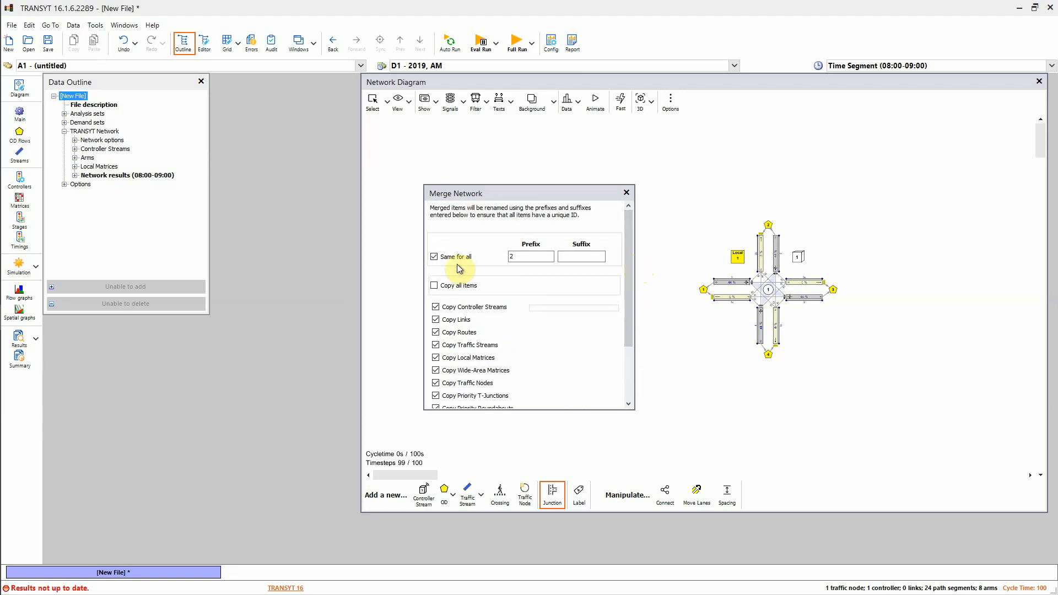
pyautogui.click(434, 286)
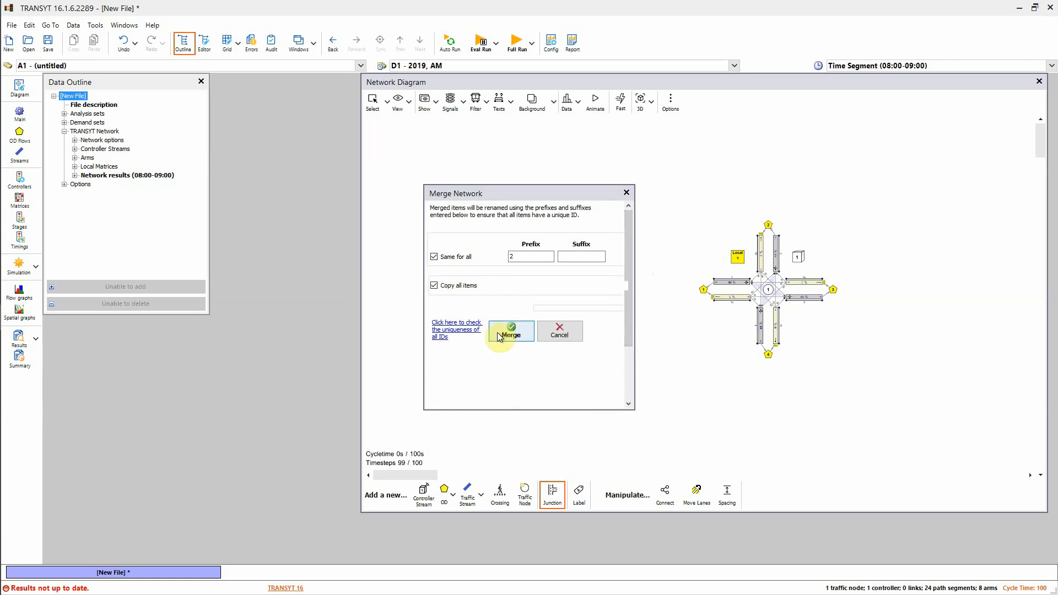
# Step: Merge the second crossroads into the network, keeping prefix 2 and all items copied
pyautogui.click(518, 256)
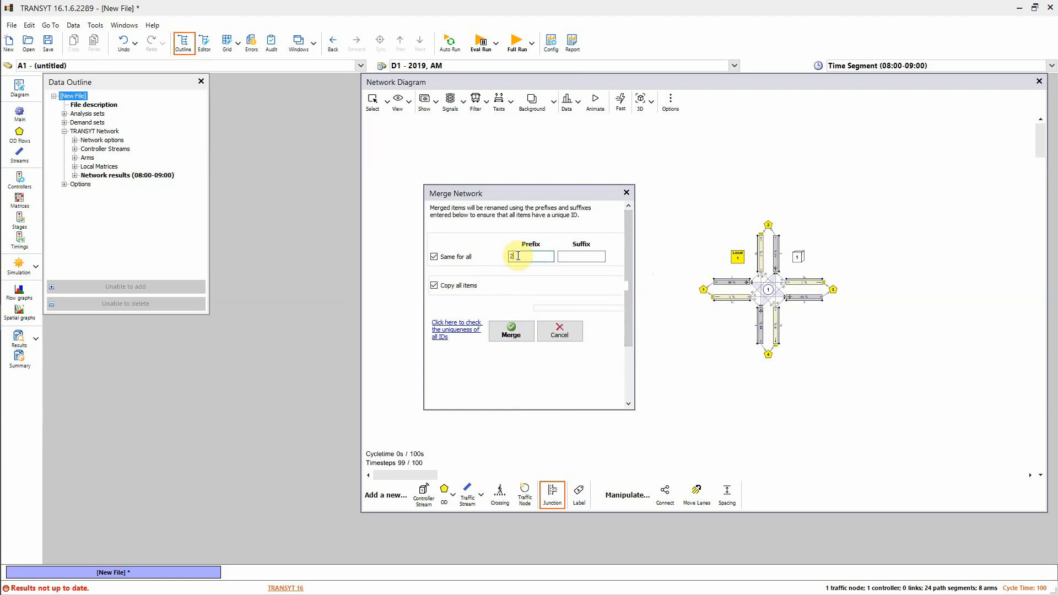
pyautogui.click(510, 333)
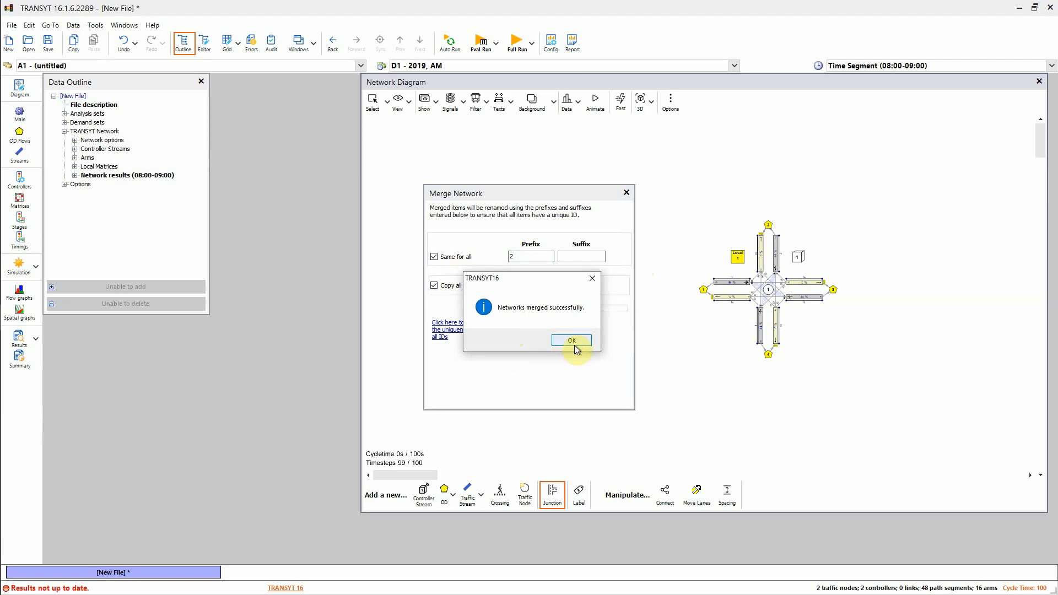
pyautogui.click(572, 342)
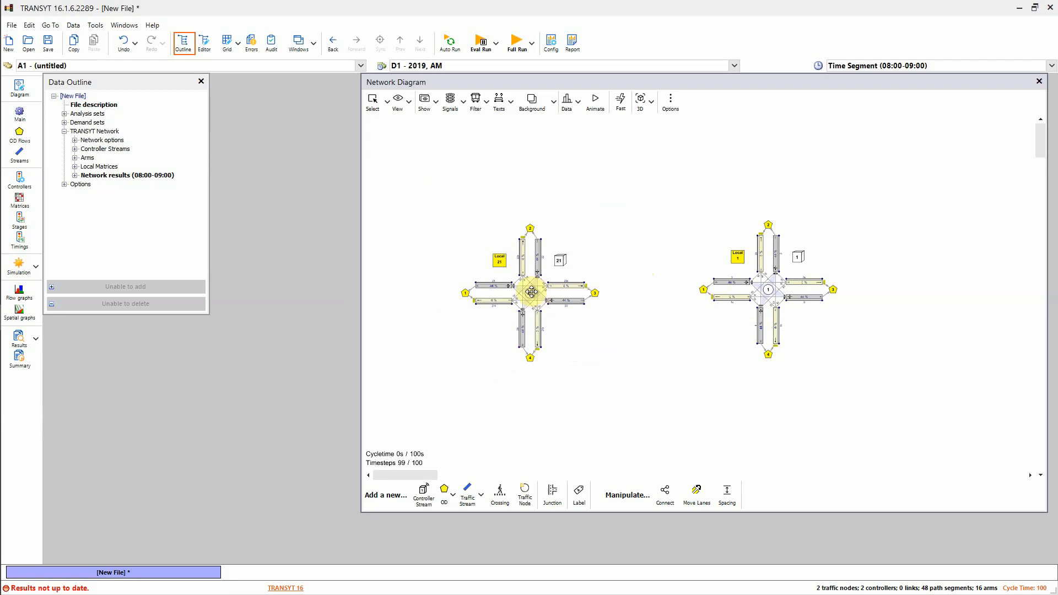
# Step: Move the merged crossroads by Traffic Node 21 so it lines up directly beside the original crossroads
pyautogui.scroll(1, 466, 367)
pyautogui.scroll(-1, 466, 366)
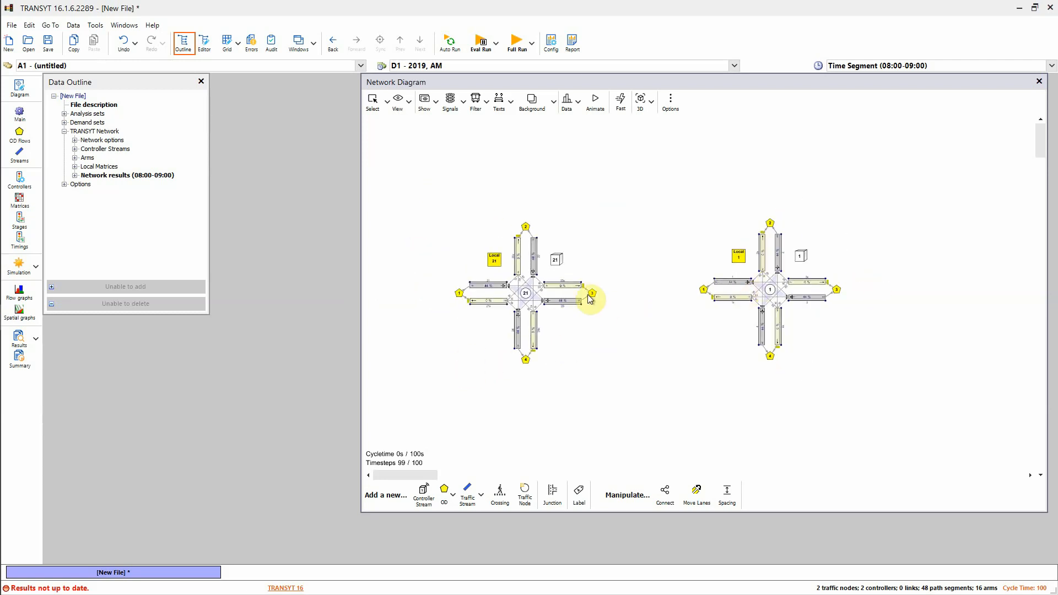
pyautogui.scroll(1, 585, 292)
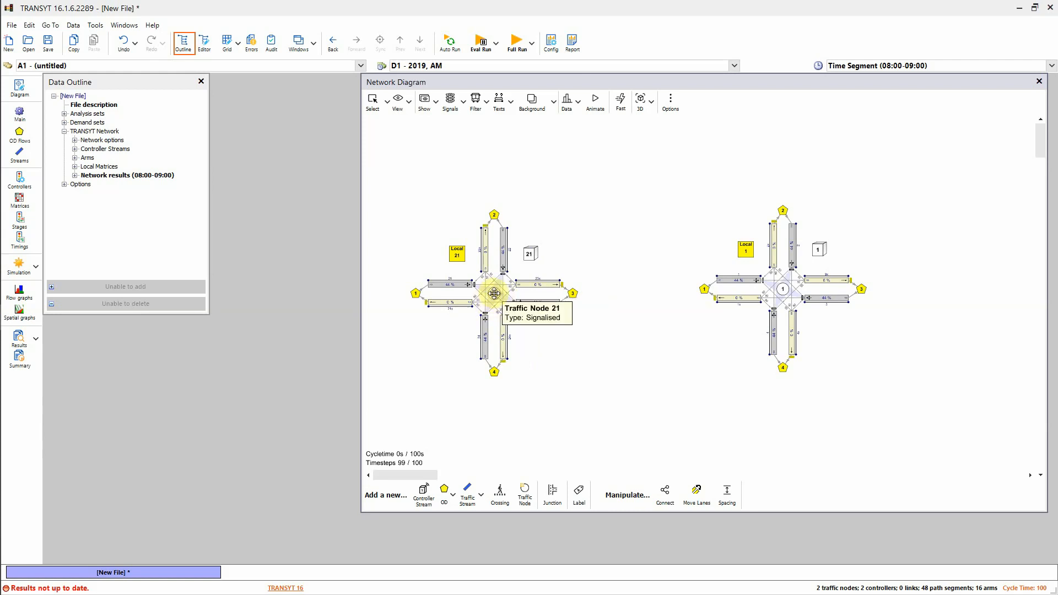
pyautogui.click(494, 293)
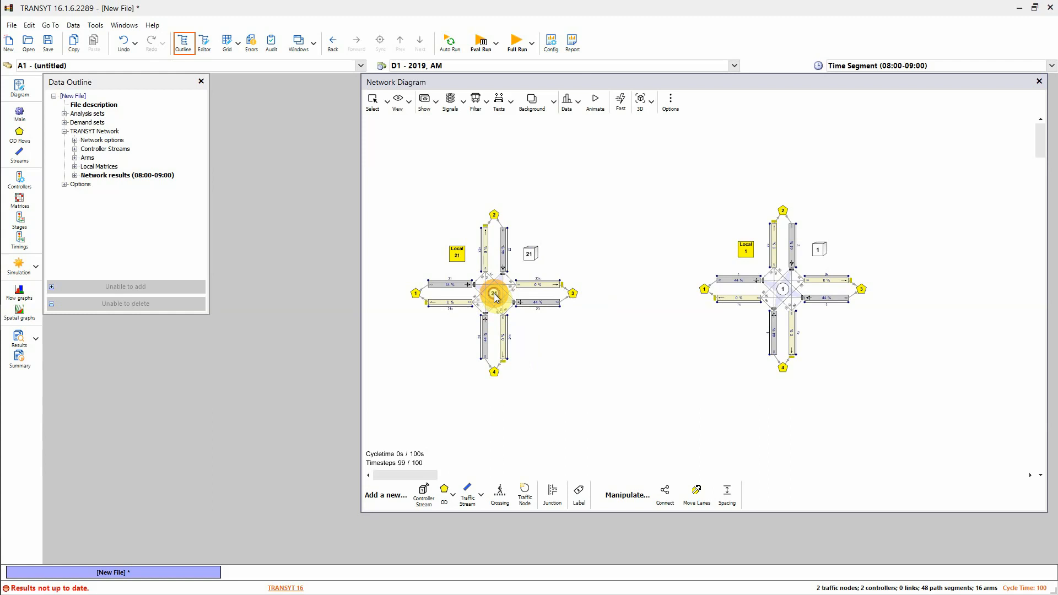
pyautogui.moveTo(496, 298); pyautogui.dragTo(611, 288)
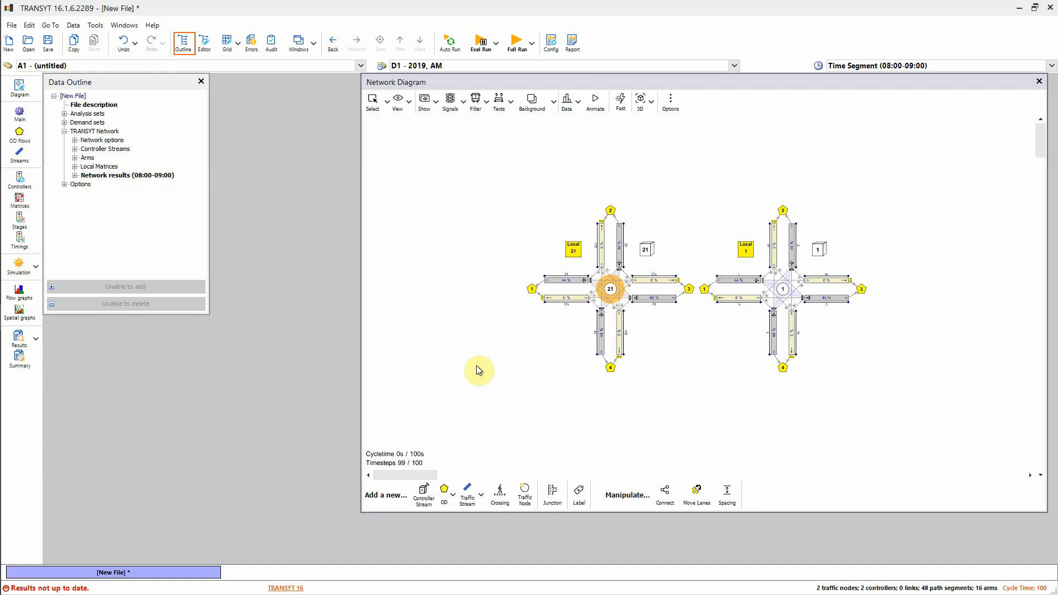
pyautogui.scroll(-3, 457, 365)
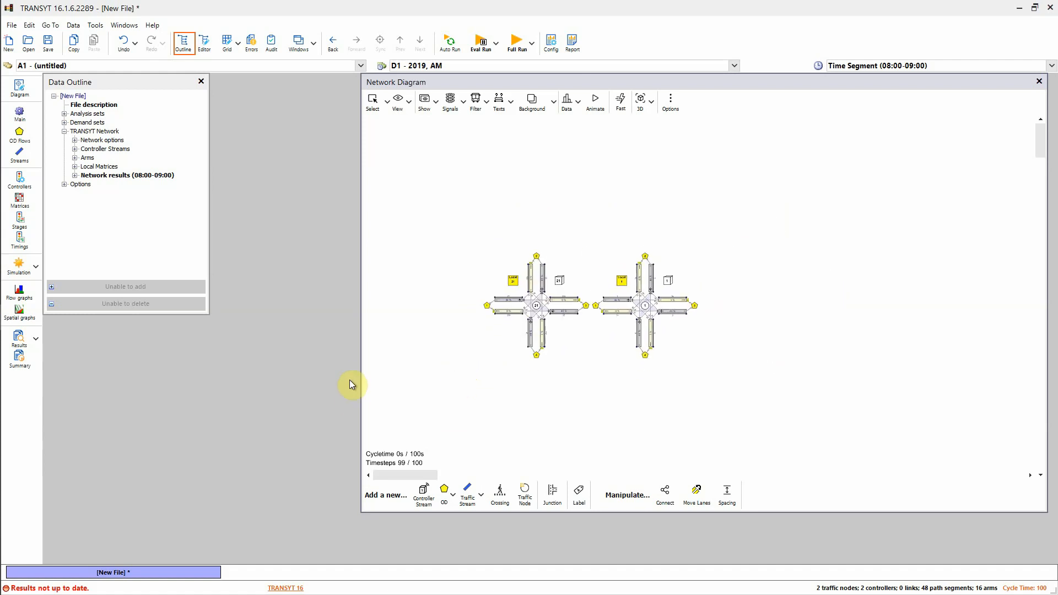
pyautogui.scroll(4, 557, 369)
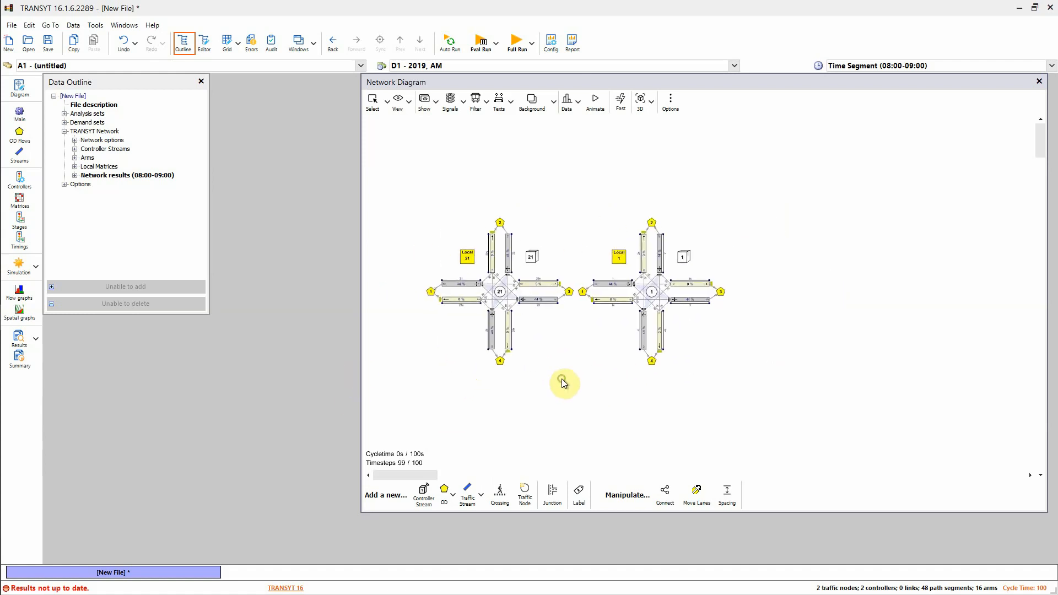
# Step: Choose LIB_Roundabout SIGNALLED 4-arm + large STREAMS as the library network to merge, accepting the conversion of the current file to Advanced Mode
pyautogui.click(11, 26)
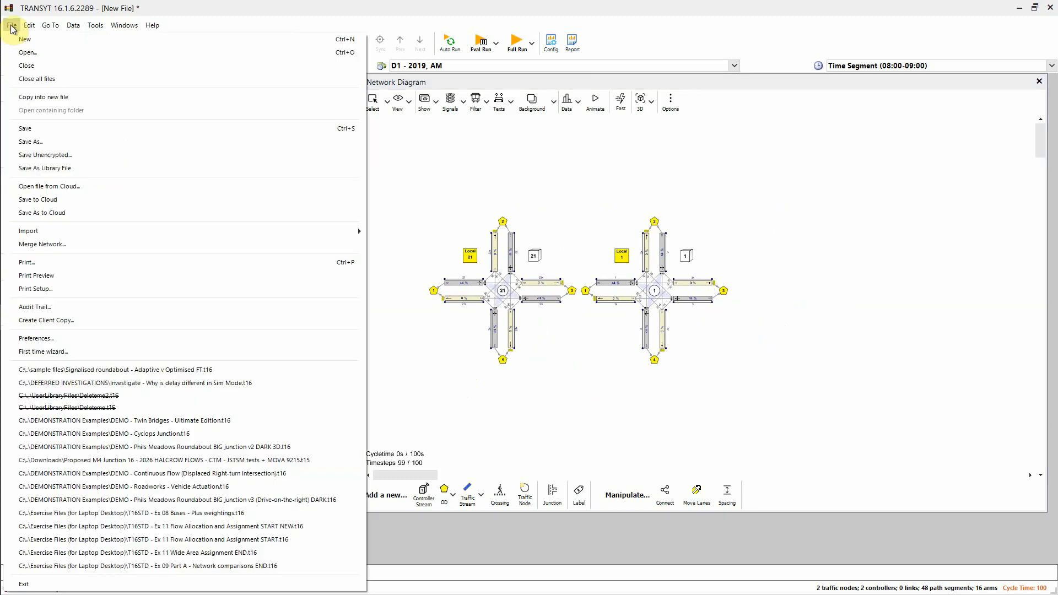
pyautogui.click(63, 246)
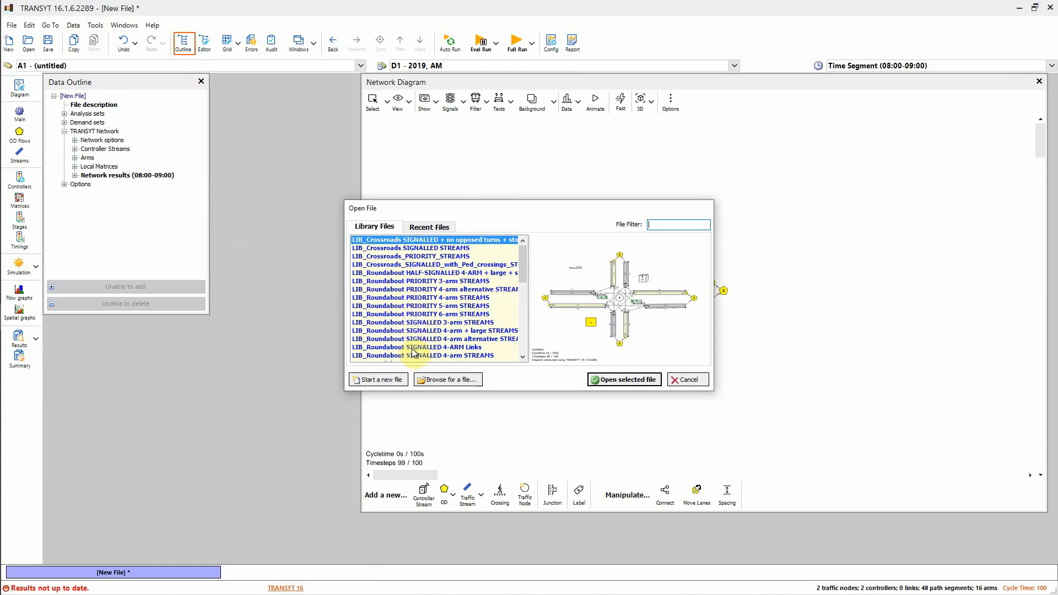
pyautogui.click(416, 290)
pyautogui.press('Down')
pyautogui.press('Down')
pyautogui.press('Down')
pyautogui.press('Down')
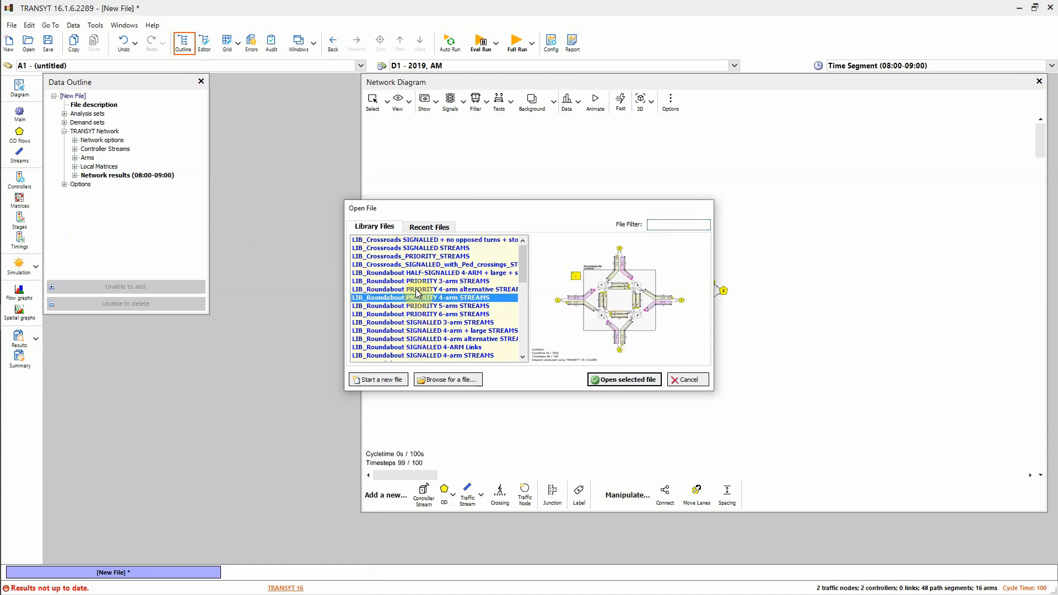
pyautogui.press('Down')
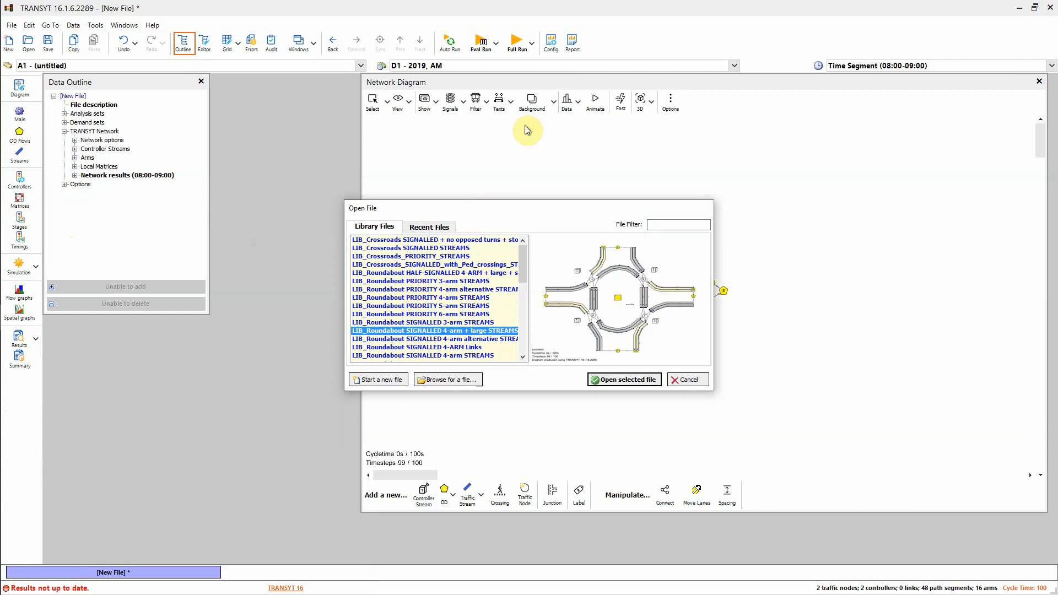
pyautogui.moveTo(528, 204); pyautogui.dragTo(356, 205)
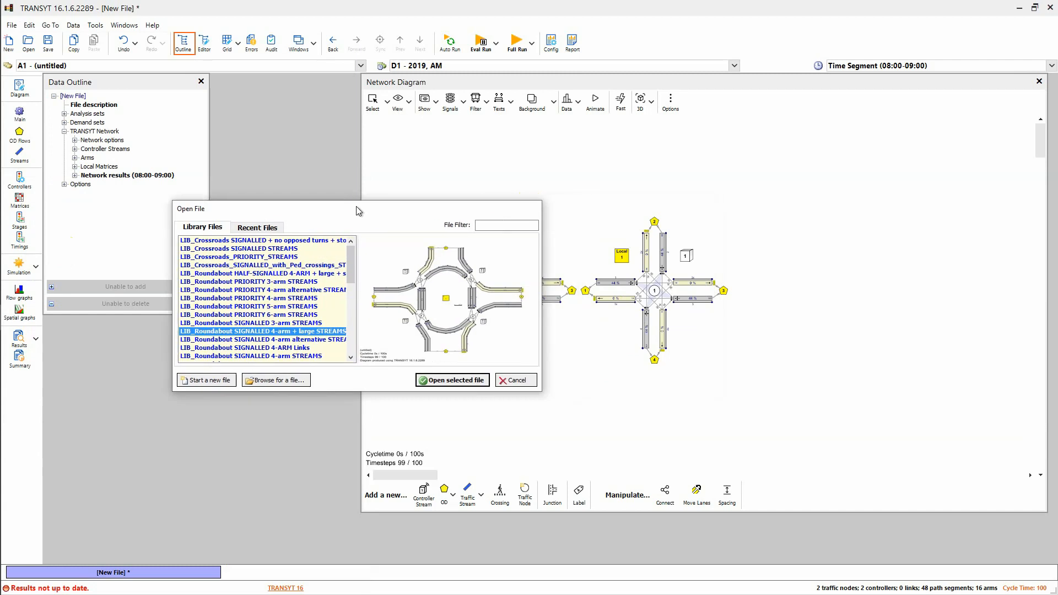
pyautogui.click(451, 382)
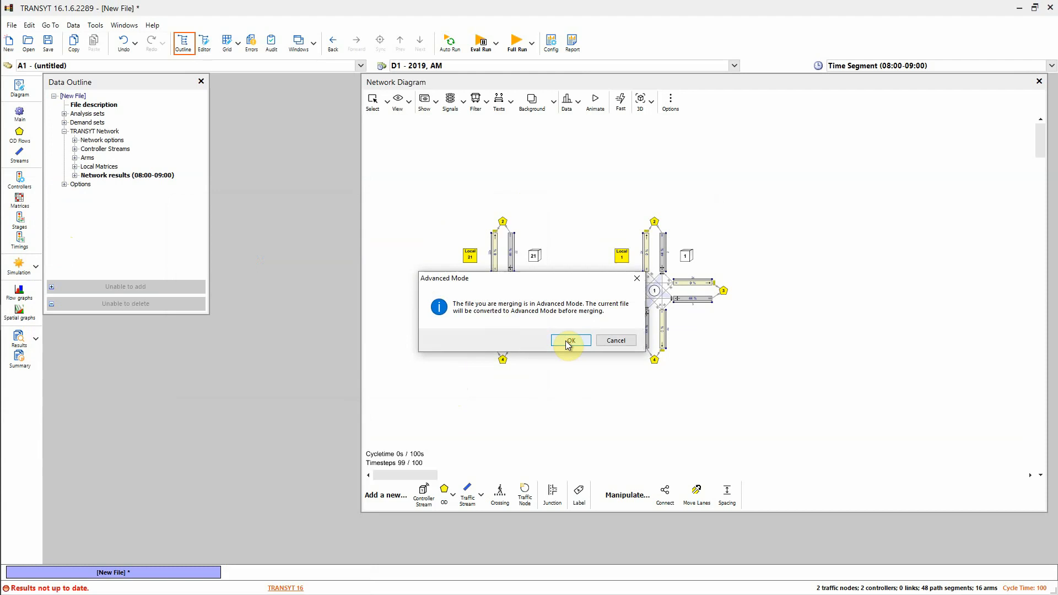
pyautogui.moveTo(537, 279); pyautogui.dragTo(530, 298)
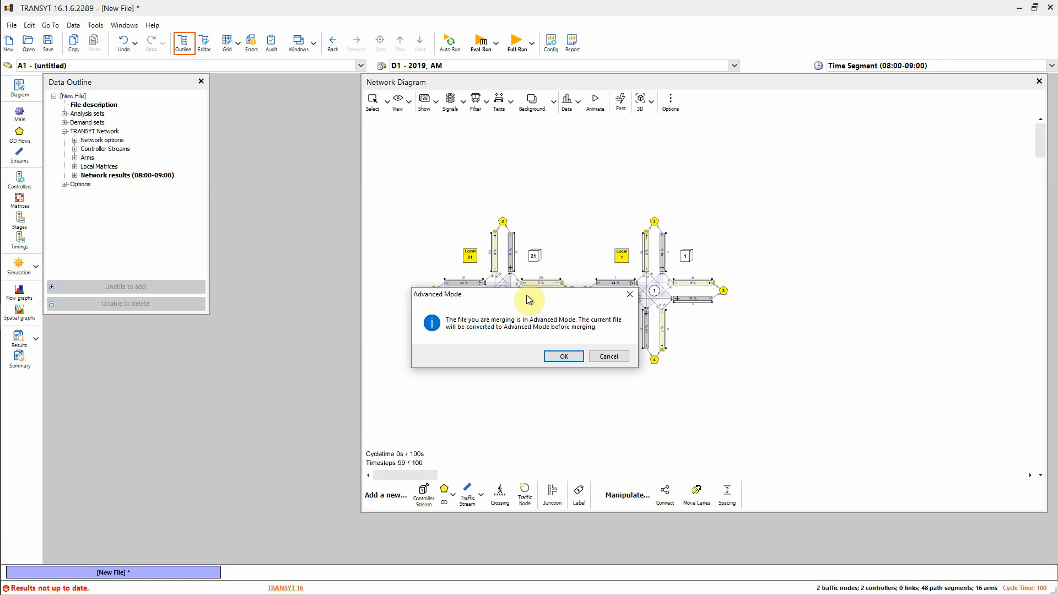
pyautogui.click(564, 357)
# Step: Try to merge the signalled roundabout with prefix 2 for all items
pyautogui.click(522, 258)
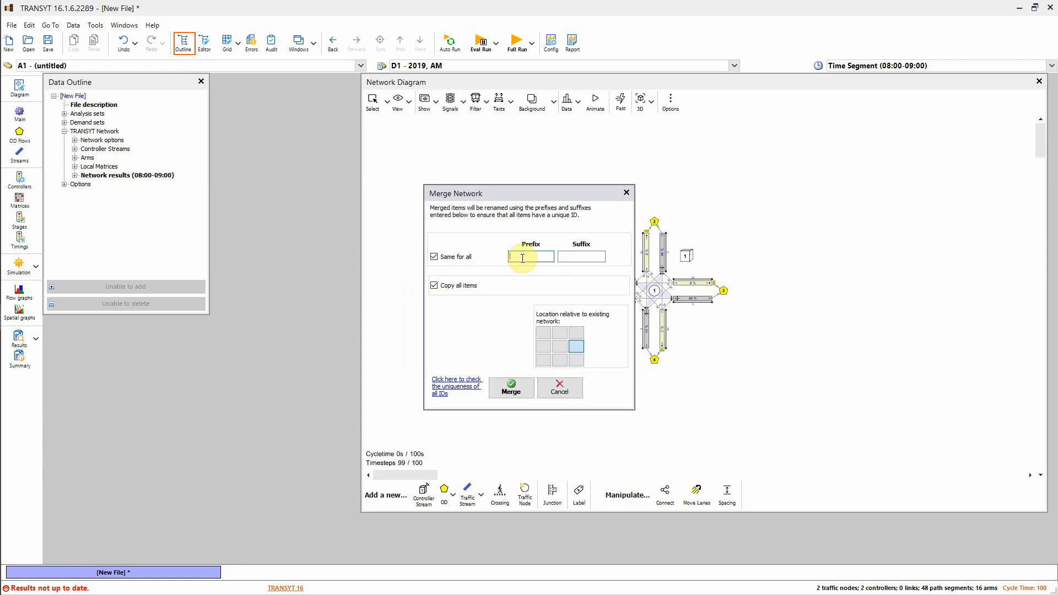
pyautogui.write('2')
pyautogui.click(508, 393)
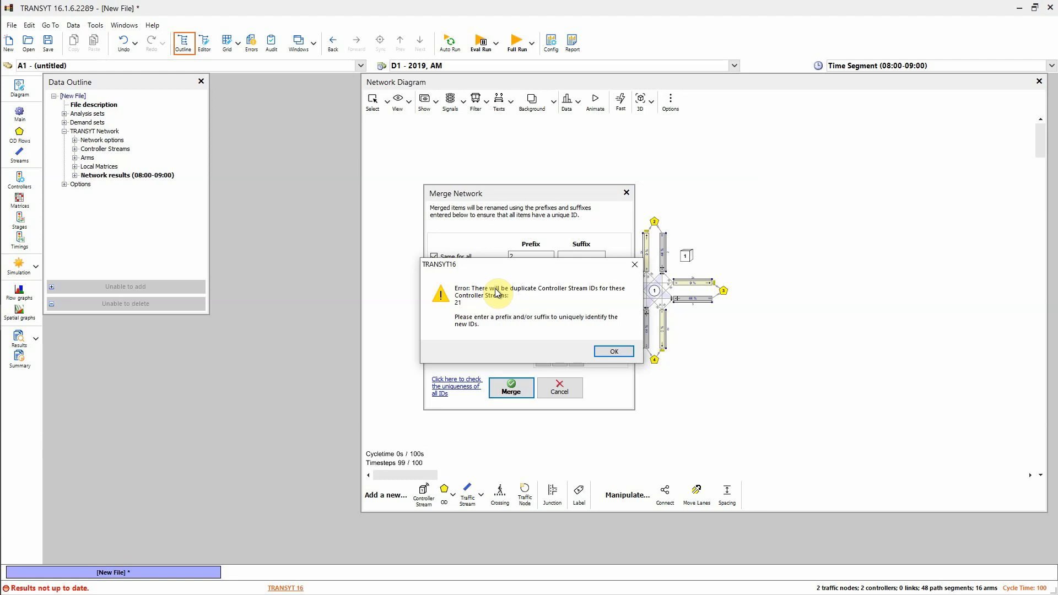
pyautogui.click(612, 351)
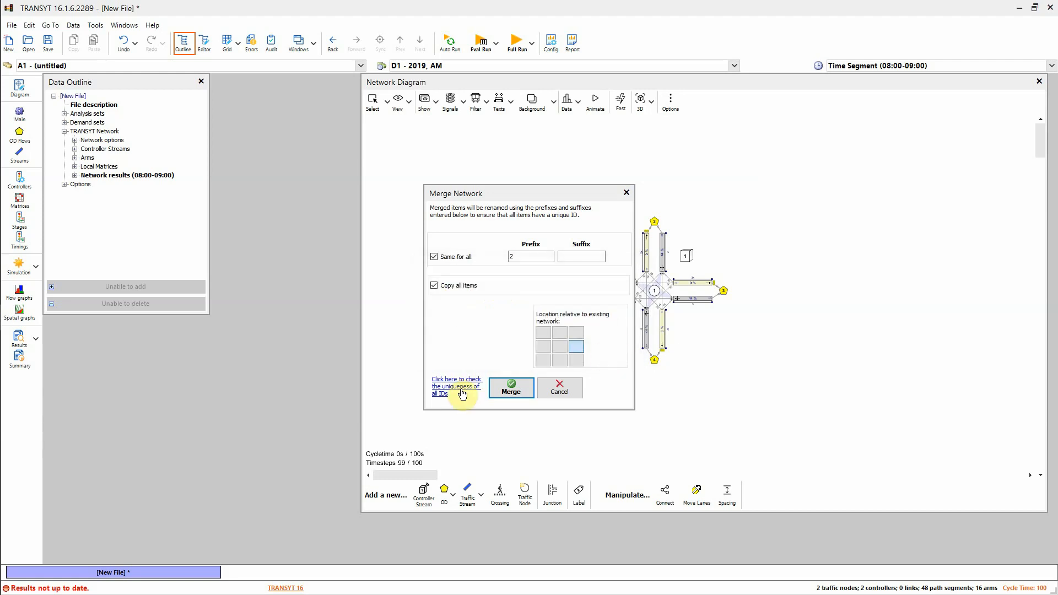
# Step: Merge the signalled roundabout with prefix 3 for all items, locating it directly to the right of the existing network
pyautogui.doubleClick(512, 257)
pyautogui.write('3')
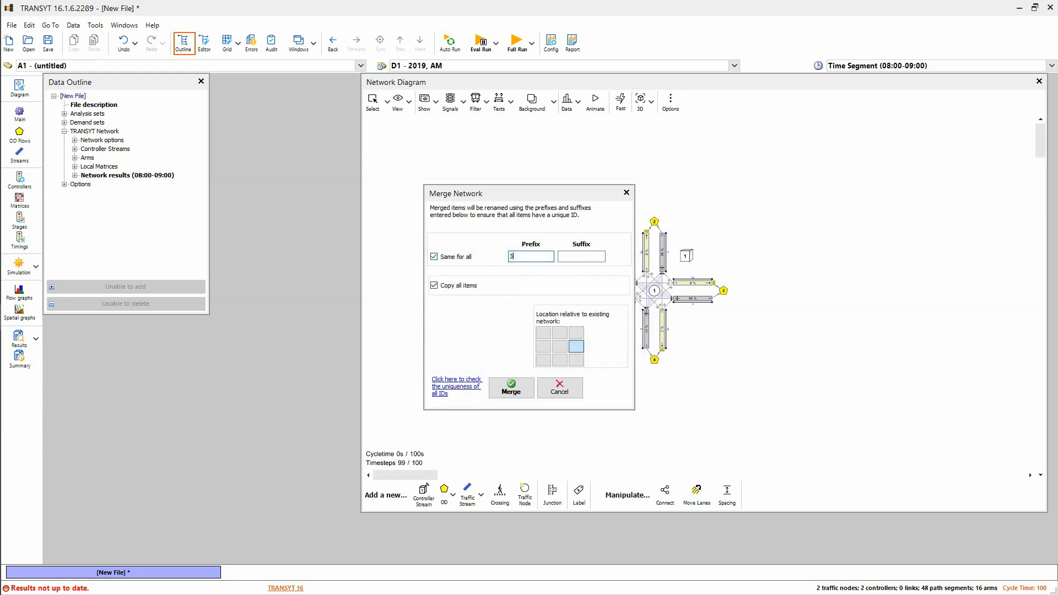
pyautogui.click(544, 347)
pyautogui.click(572, 346)
pyautogui.click(540, 346)
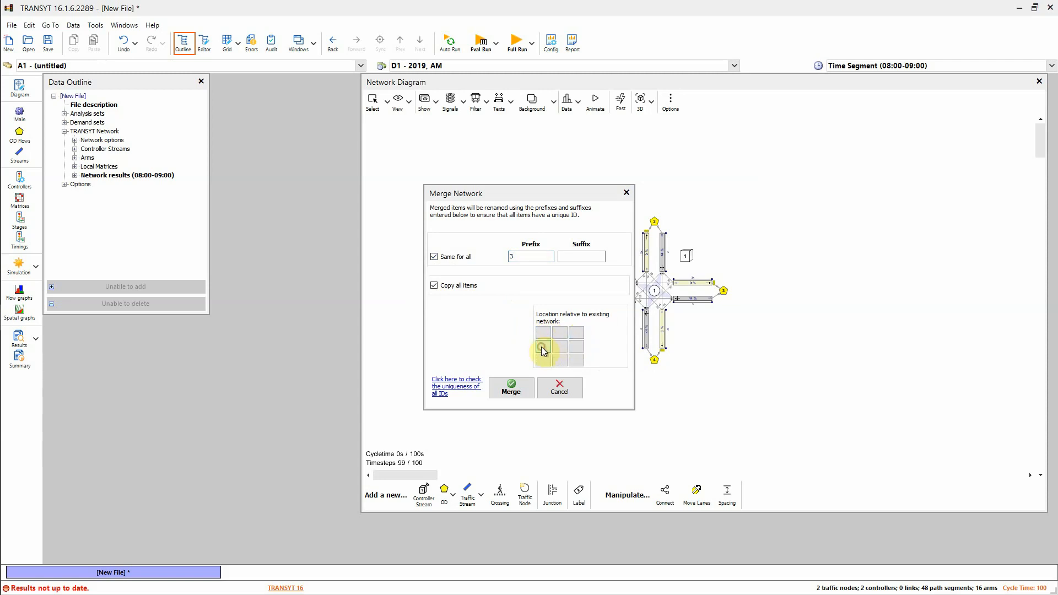
pyautogui.click(574, 346)
pyautogui.click(539, 347)
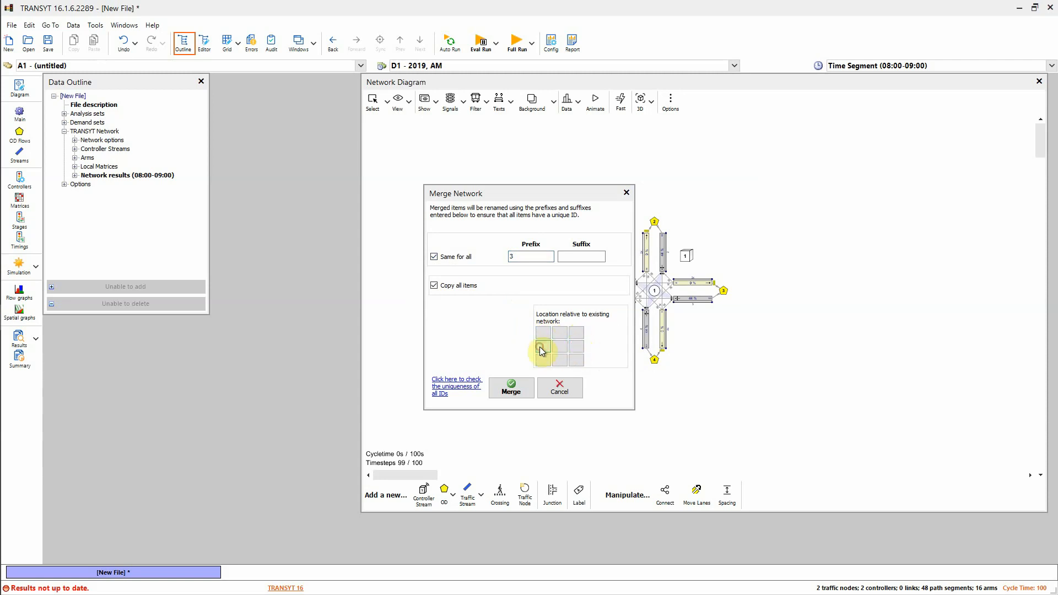
pyautogui.click(576, 348)
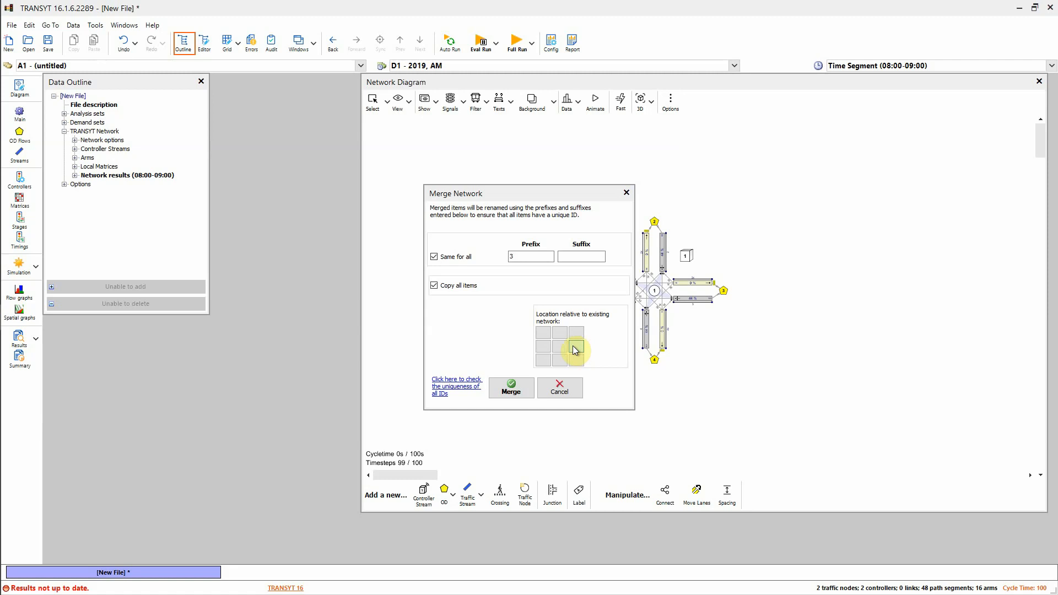
pyautogui.click(509, 389)
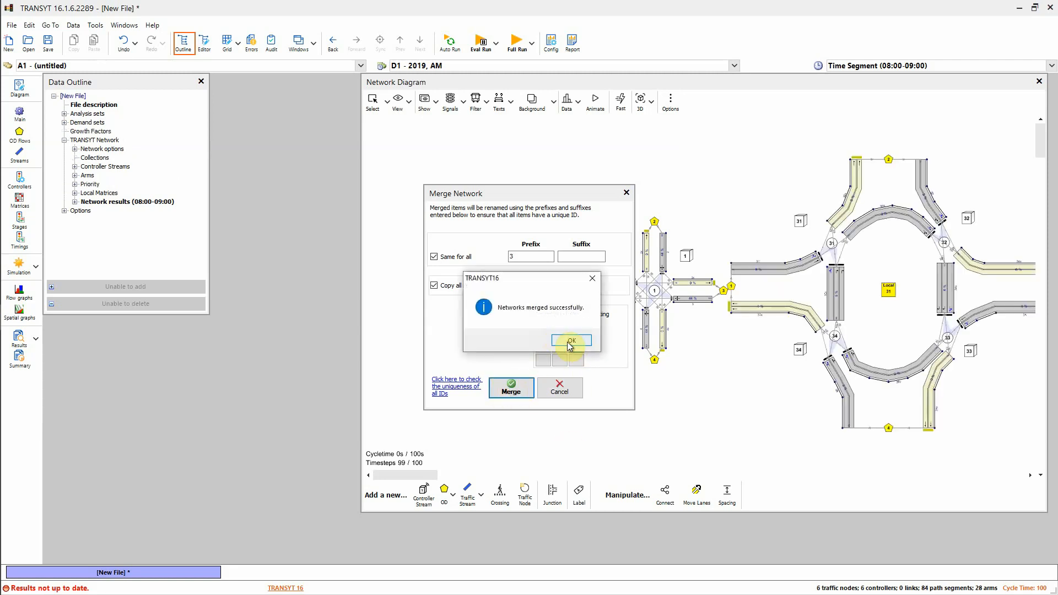
pyautogui.click(569, 342)
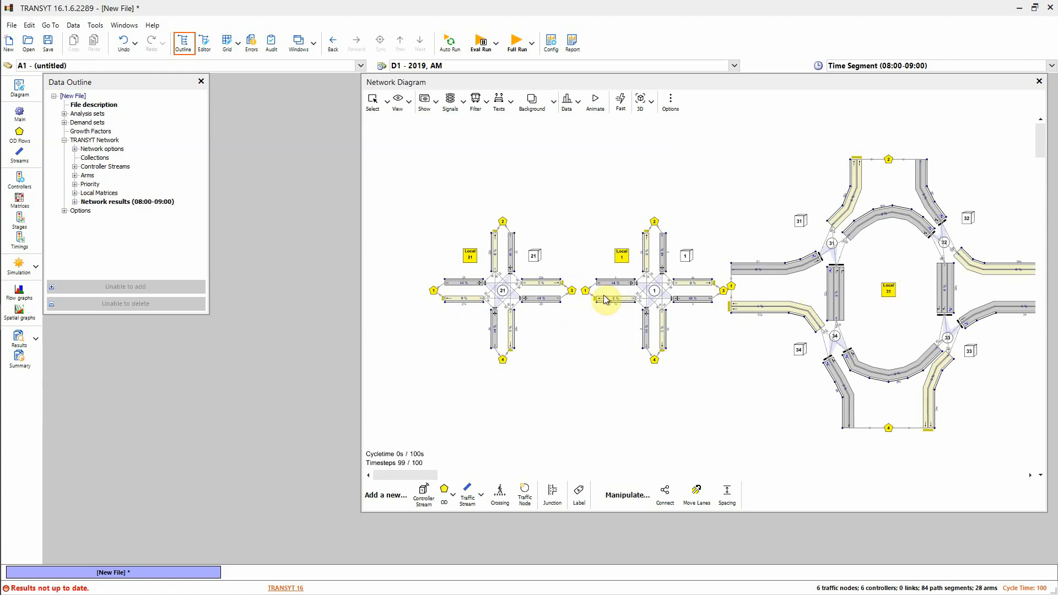
# Step: Move the crossroads by Traffic Nodes 21 and 1 to line them up side by side, clear of the roundabout
pyautogui.moveTo(502, 290); pyautogui.dragTo(480, 290)
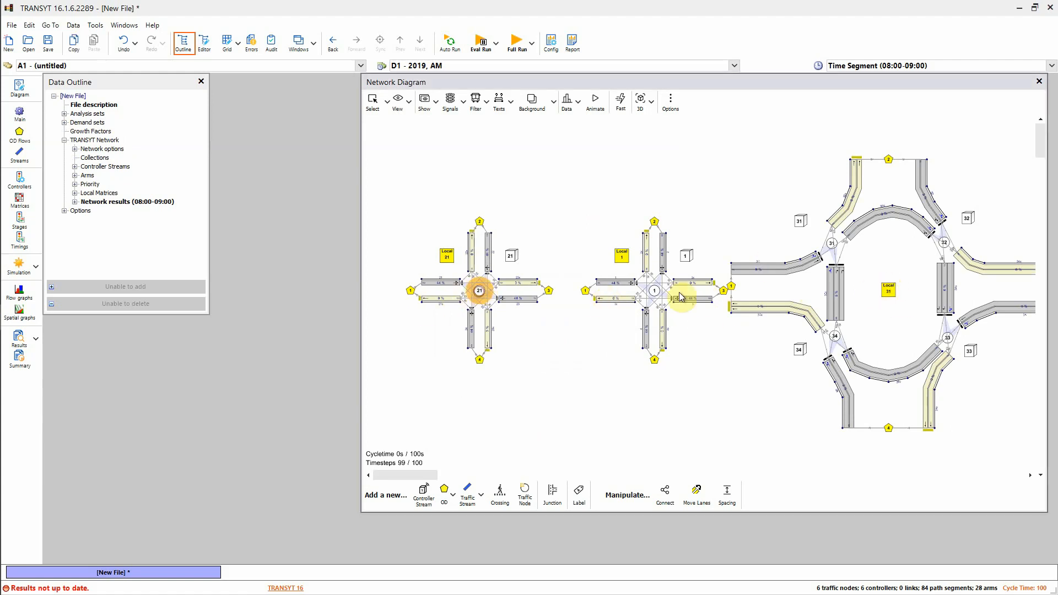
pyautogui.moveTo(654, 291); pyautogui.dragTo(645, 288)
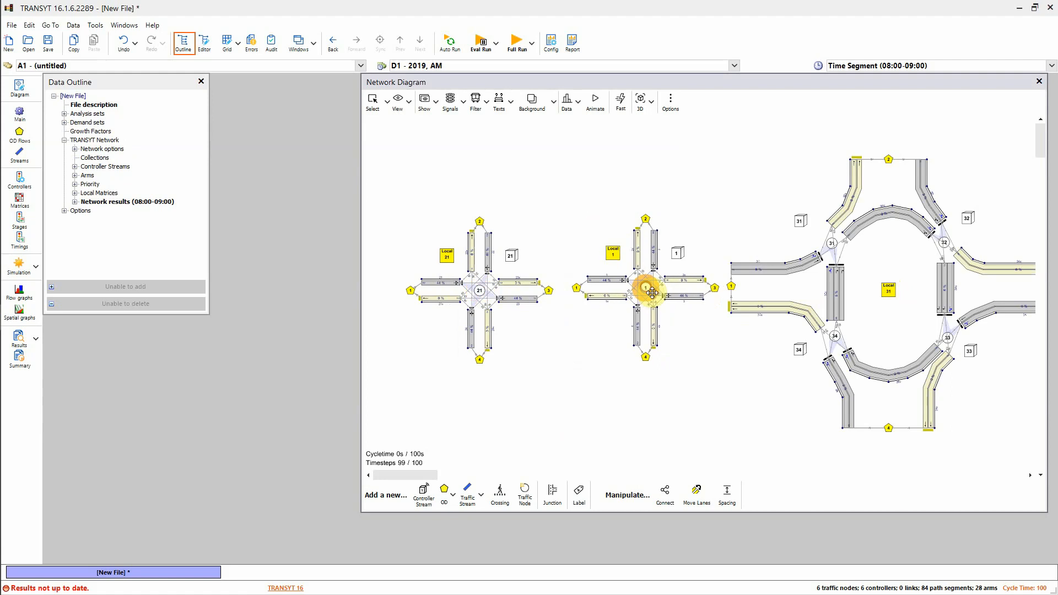
pyautogui.moveTo(479, 290); pyautogui.dragTo(493, 287)
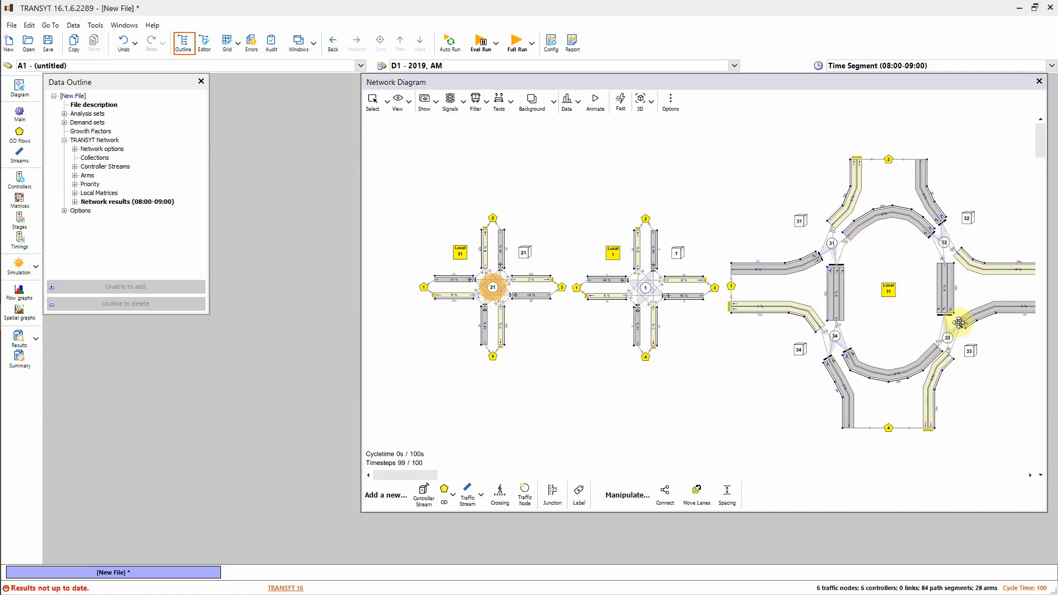
# Step: Select the roundabout's Traffic Nodes 31, 32, 33 and 34 together, then clear the selection
pyautogui.moveTo(959, 323)
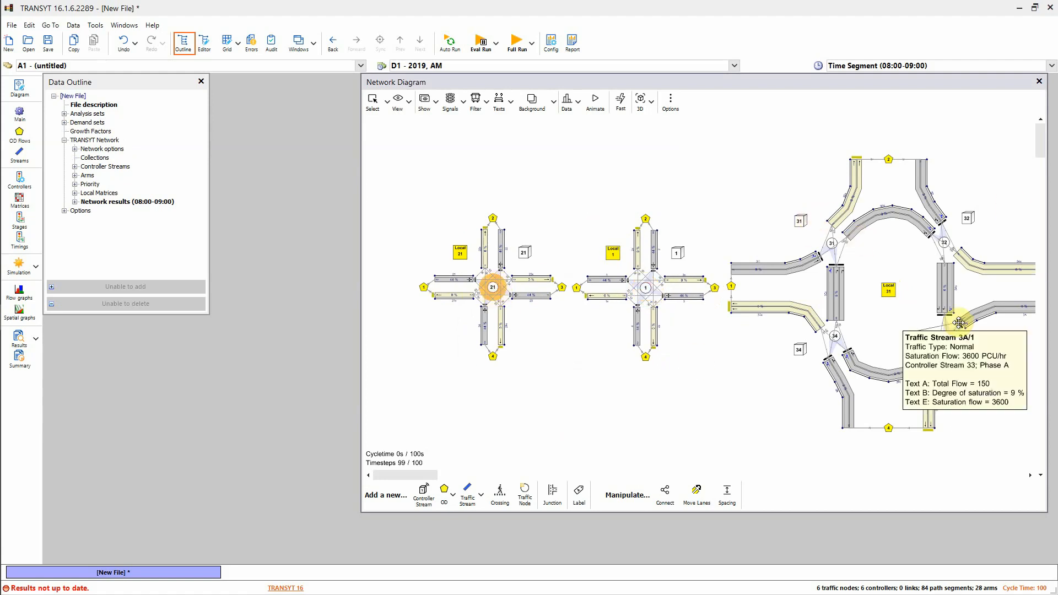
pyautogui.click(829, 243)
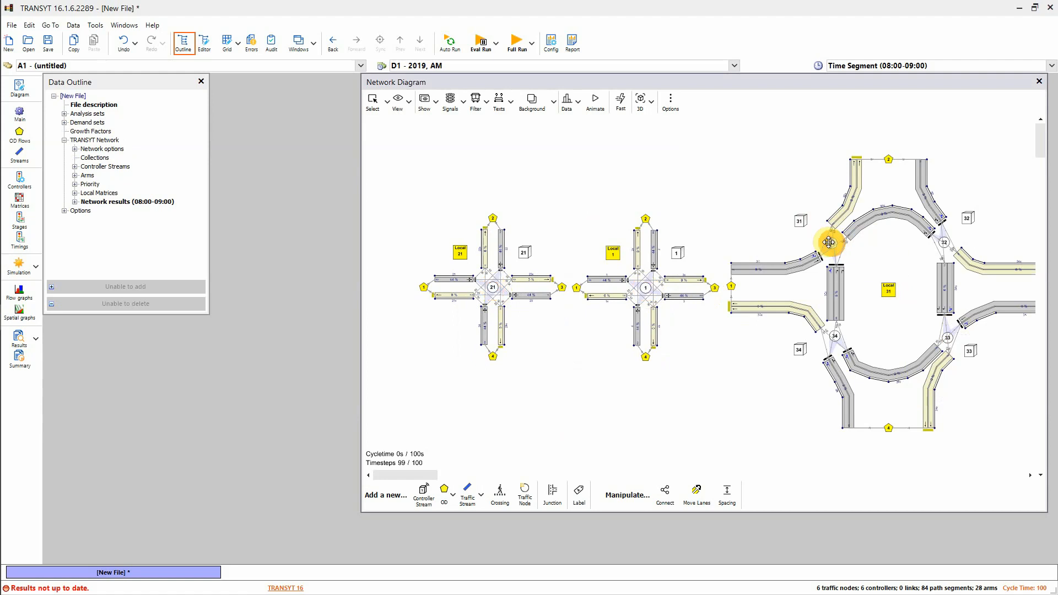
pyautogui.keyDown('ctrl'); pyautogui.click(944, 243); pyautogui.keyUp('ctrl')
pyautogui.keyDown('ctrl'); pyautogui.click(944, 340); pyautogui.keyUp('ctrl')
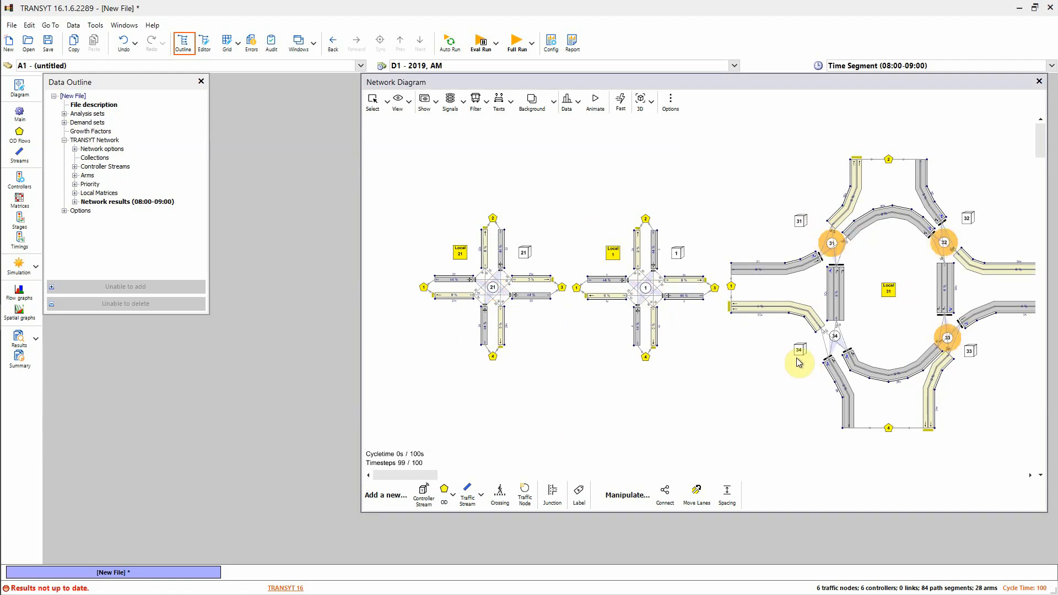
pyautogui.keyDown('ctrl'); pyautogui.click(826, 330); pyautogui.keyUp('ctrl')
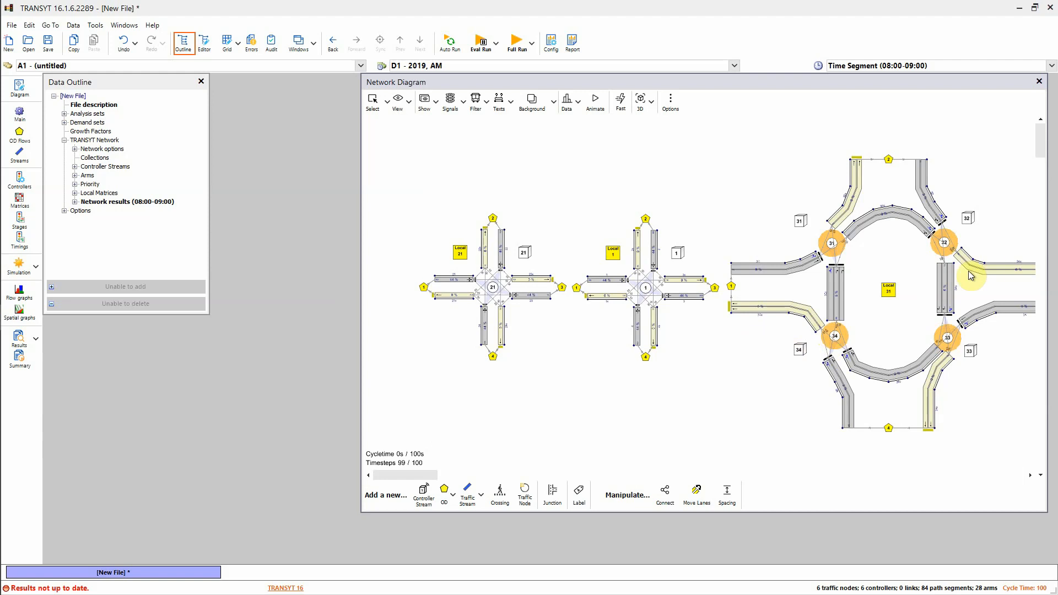
pyautogui.click(544, 397)
# Step: Nudge the crossroads by Traffic Node 1 slightly towards the crossroads of Traffic Node 21, keeping both level
pyautogui.moveTo(645, 288); pyautogui.dragTo(647, 286)
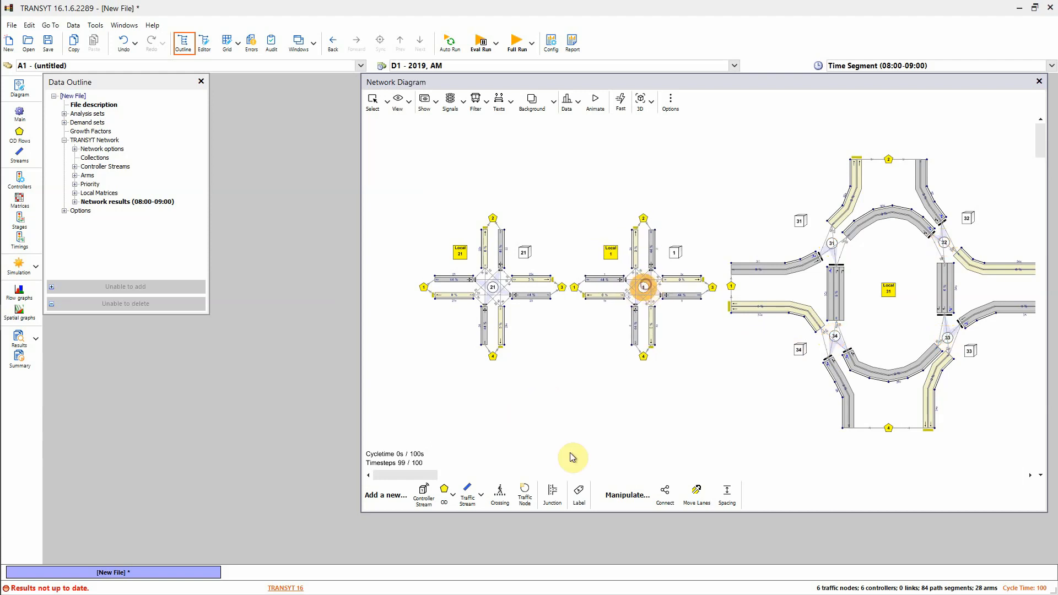
pyautogui.scroll(3, 631, 373)
pyautogui.click(553, 392)
pyautogui.scroll(-1, 634, 383)
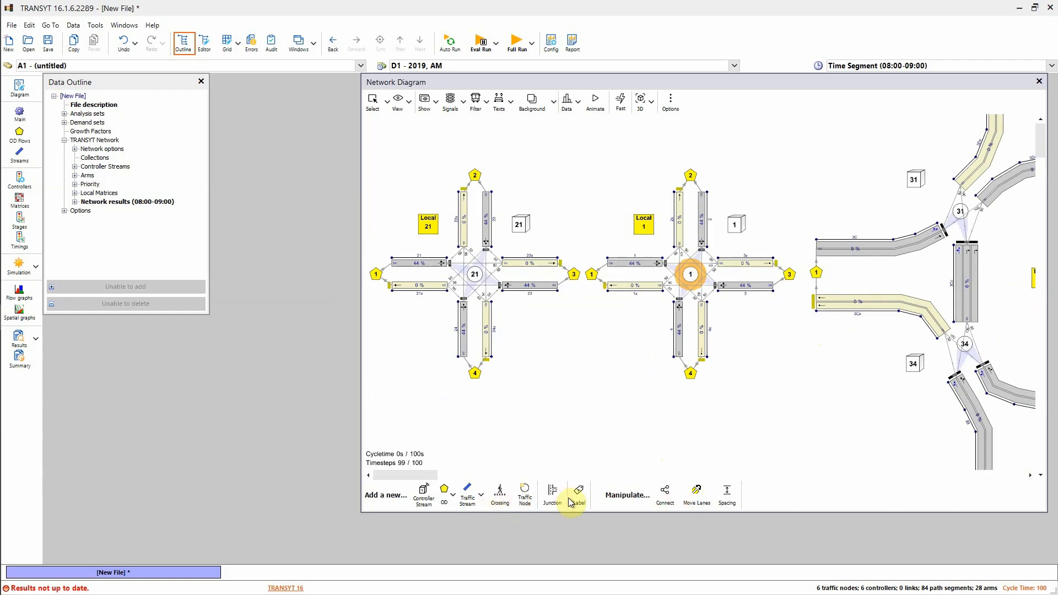
# Step: Connect the two crossroads in both directions, linking traffic stream 23x to stream 1 and stream 1x to stream 23
pyautogui.click(665, 495)
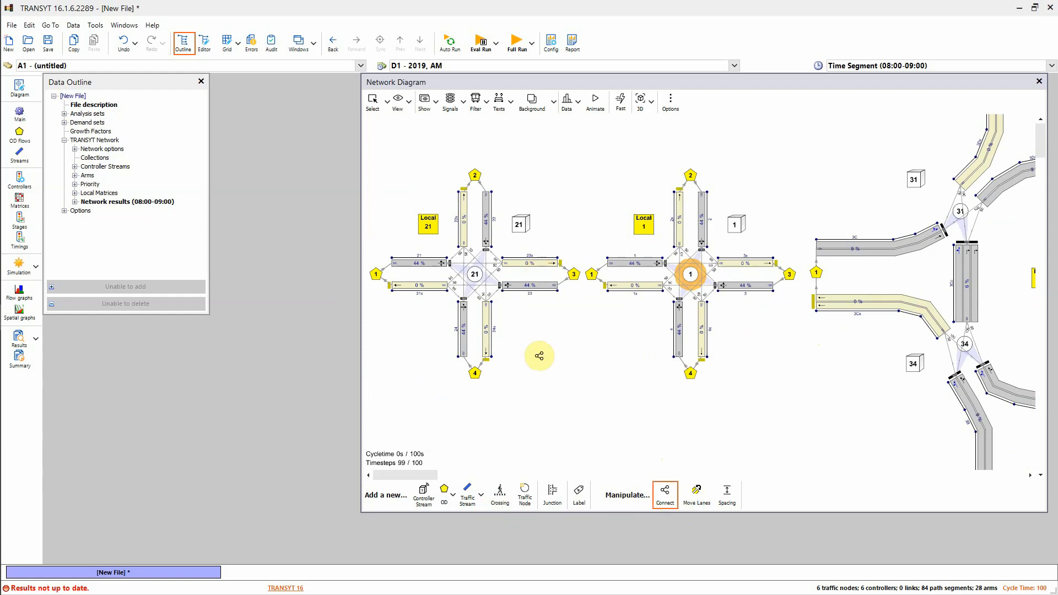
pyautogui.scroll(1, 538, 338)
pyautogui.scroll(4, 538, 338)
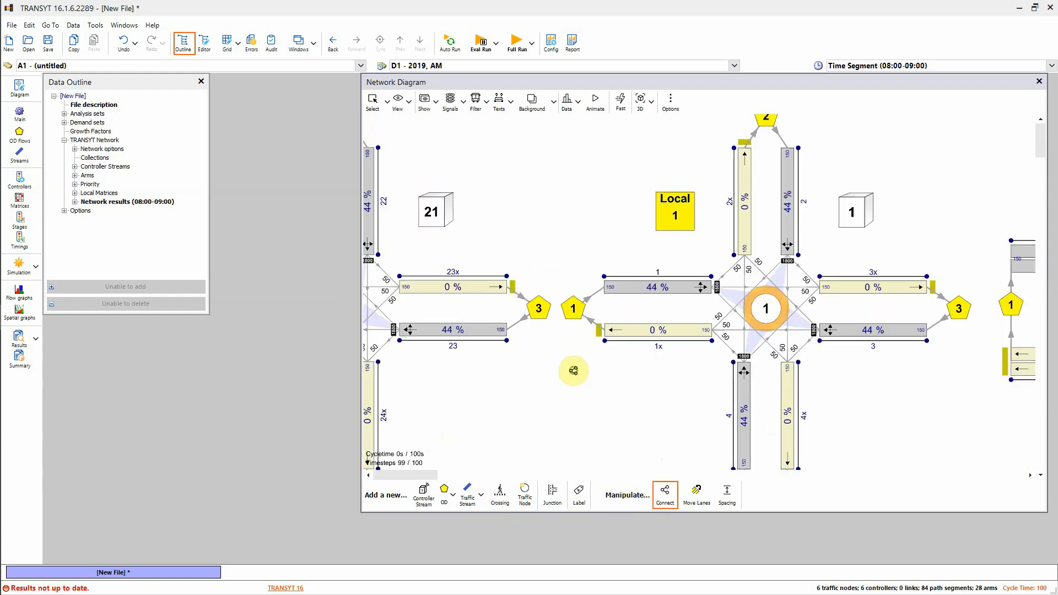
pyautogui.moveTo(525, 397); pyautogui.dragTo(582, 374)
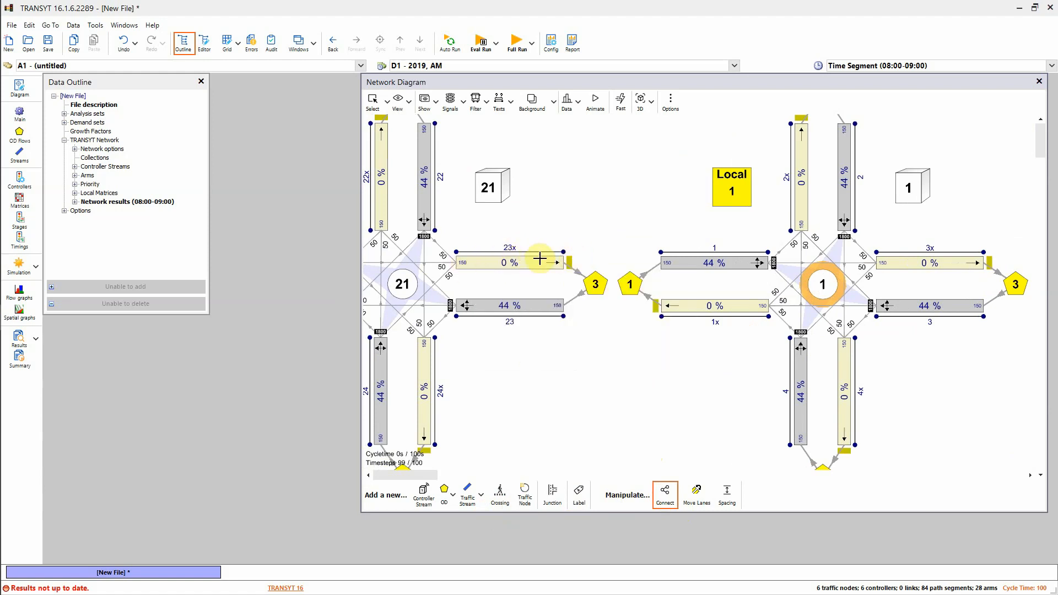
pyautogui.moveTo(535, 262); pyautogui.dragTo(682, 262)
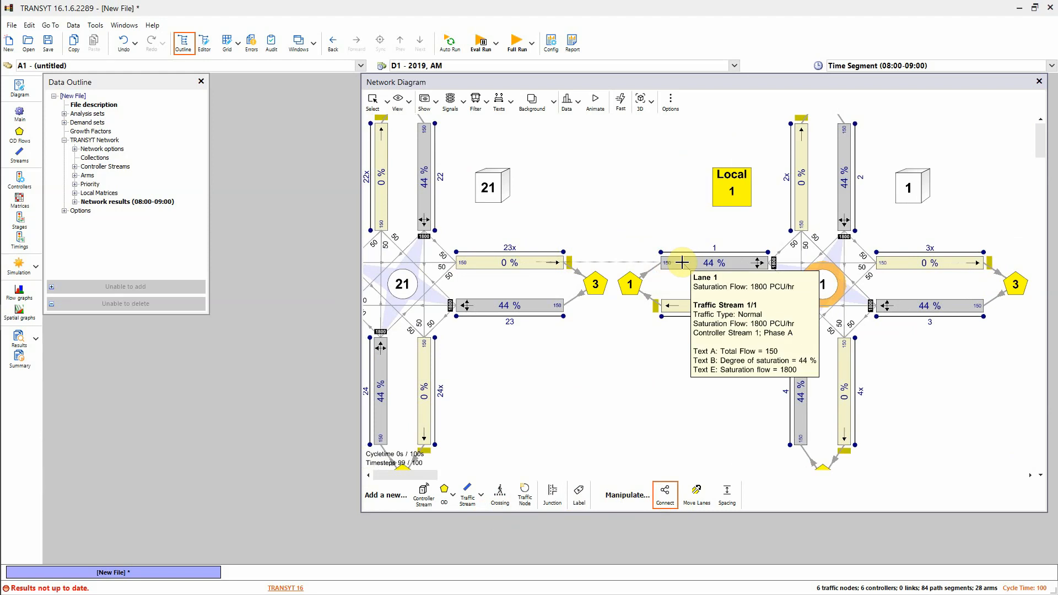
pyautogui.moveTo(682, 263)
pyautogui.mouseDown()
pyautogui.moveTo(510, 259)
pyautogui.moveTo(690, 263)
pyautogui.mouseUp()
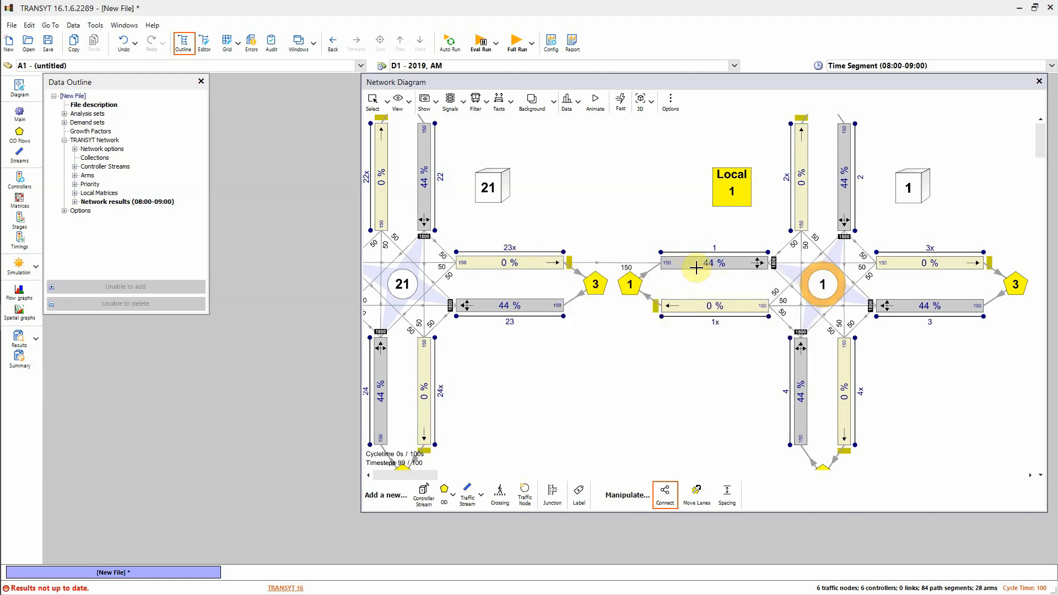
pyautogui.moveTo(692, 305); pyautogui.dragTo(532, 309)
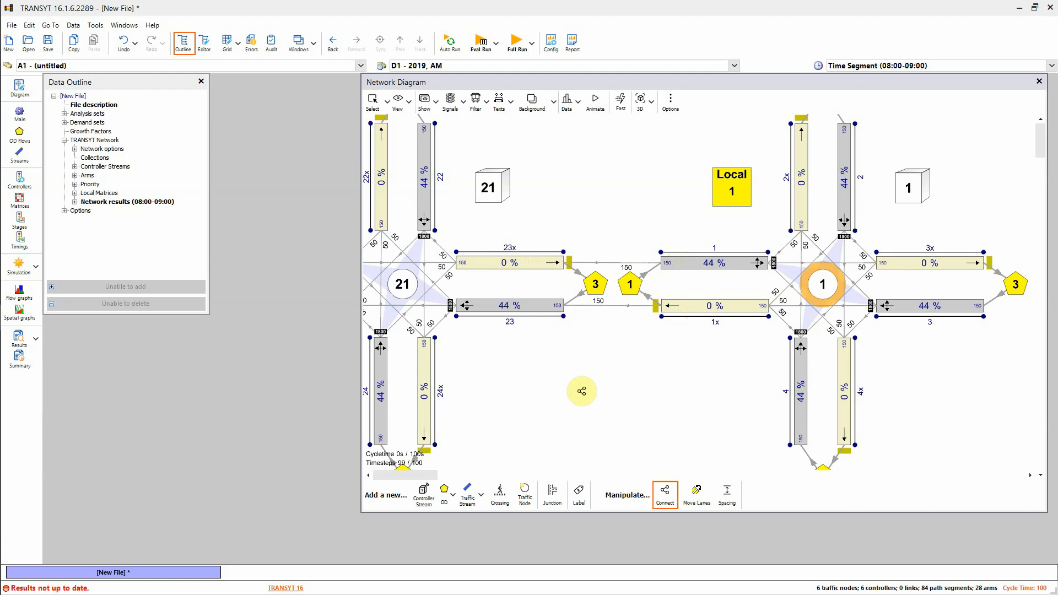
# Step: Connect the crossroads of Traffic Node 1 and the roundabout both ways, linking stream 3x to 3C and stream 3Cx to 3
pyautogui.scroll(-3, 582, 391)
pyautogui.moveTo(615, 388); pyautogui.dragTo(404, 389)
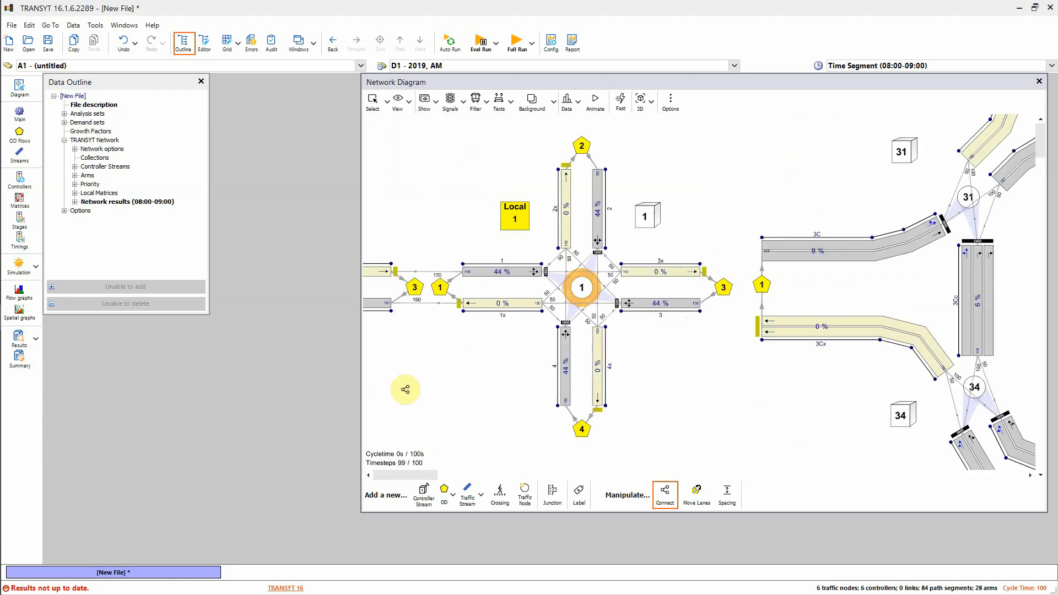
pyautogui.moveTo(768, 398); pyautogui.dragTo(639, 414)
pyautogui.scroll(3, 672, 394)
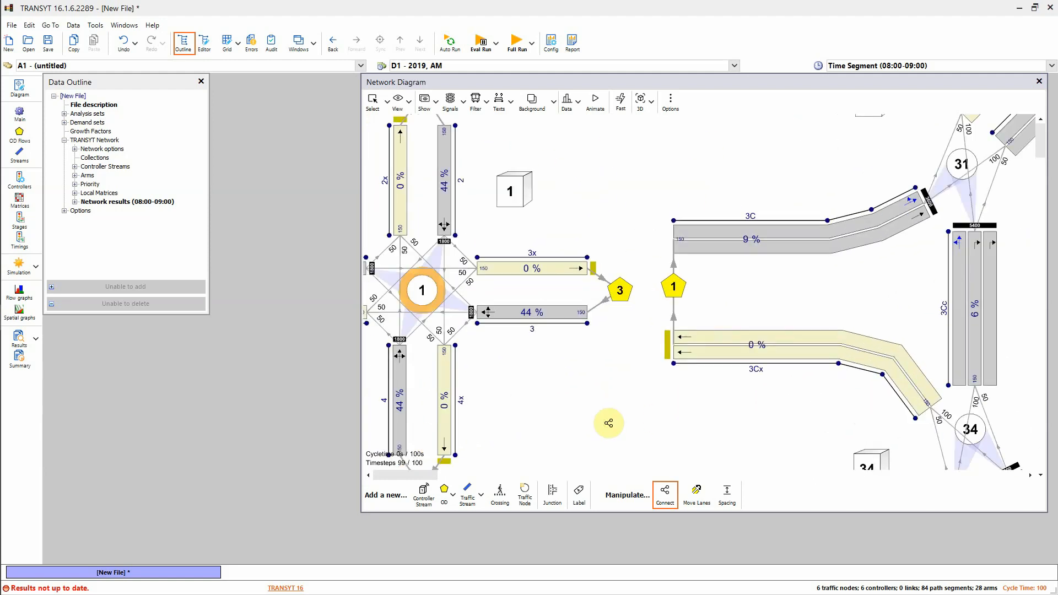
pyautogui.click(553, 269)
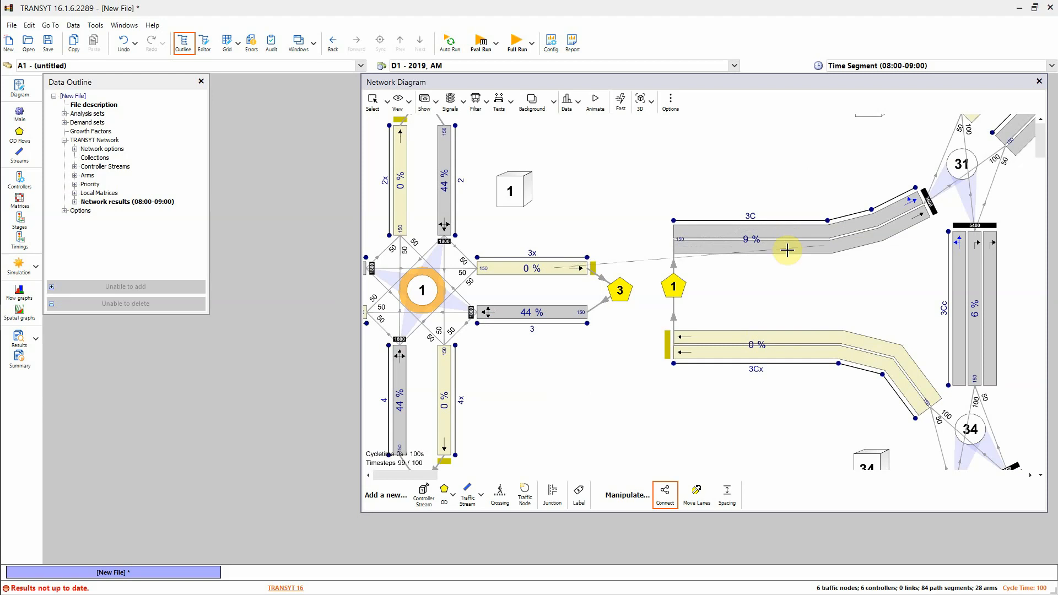
pyautogui.click(930, 198)
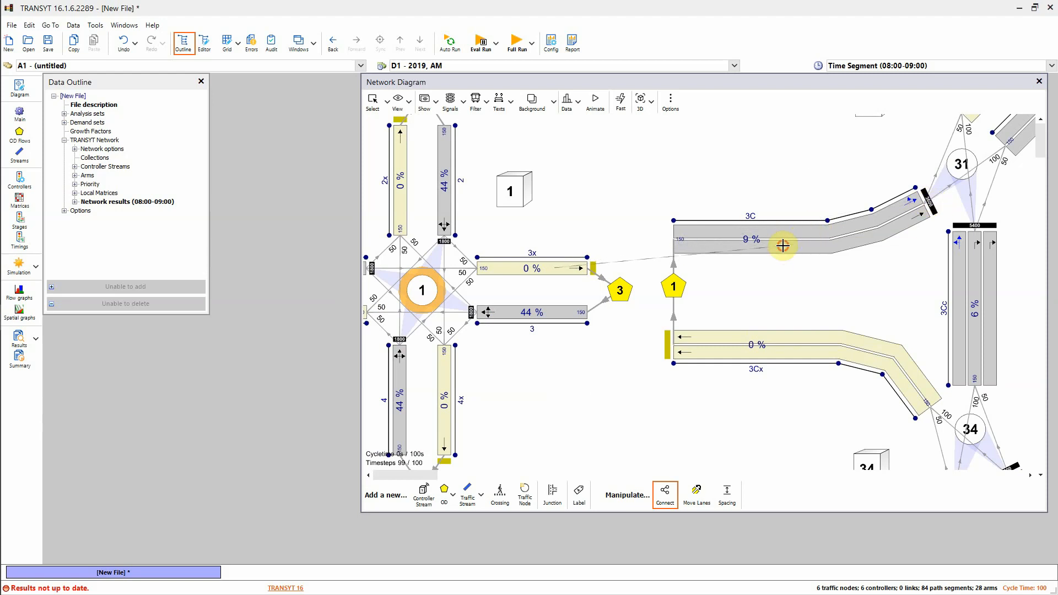
pyautogui.click(709, 353)
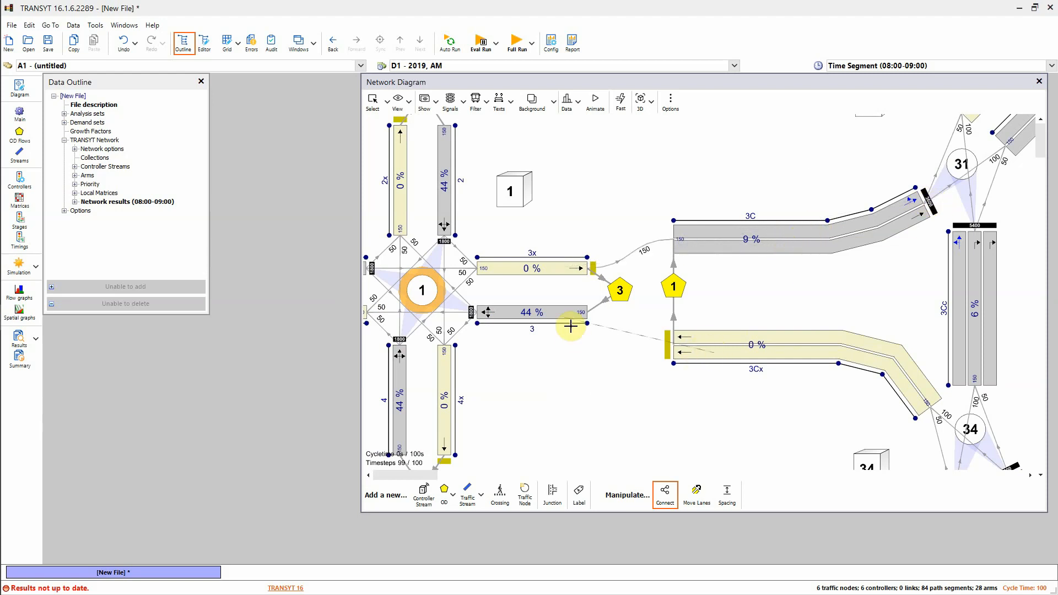
pyautogui.click(560, 312)
pyautogui.scroll(3, 620, 384)
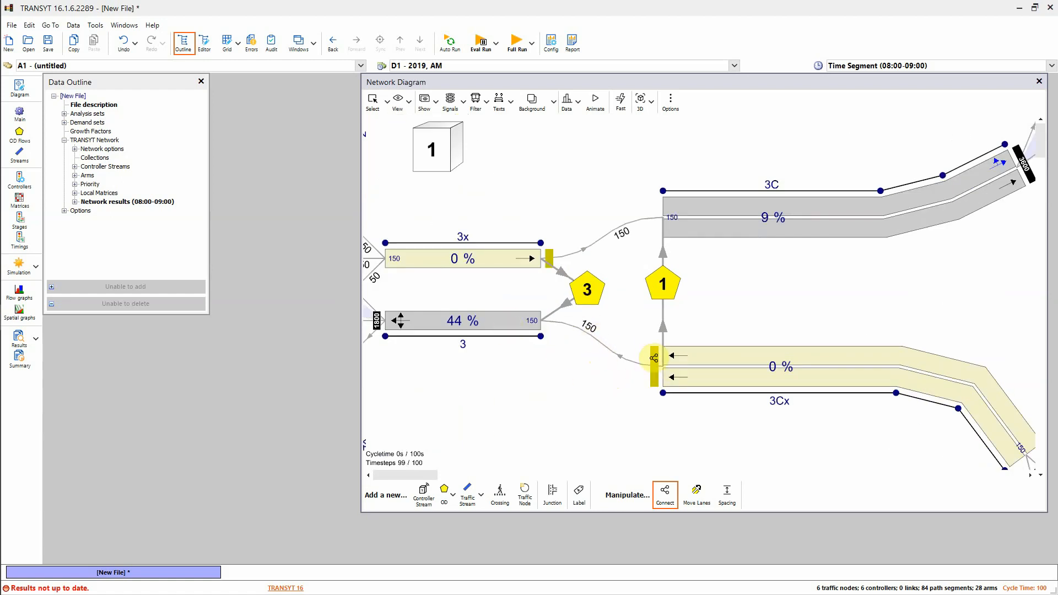
pyautogui.press('Escape')
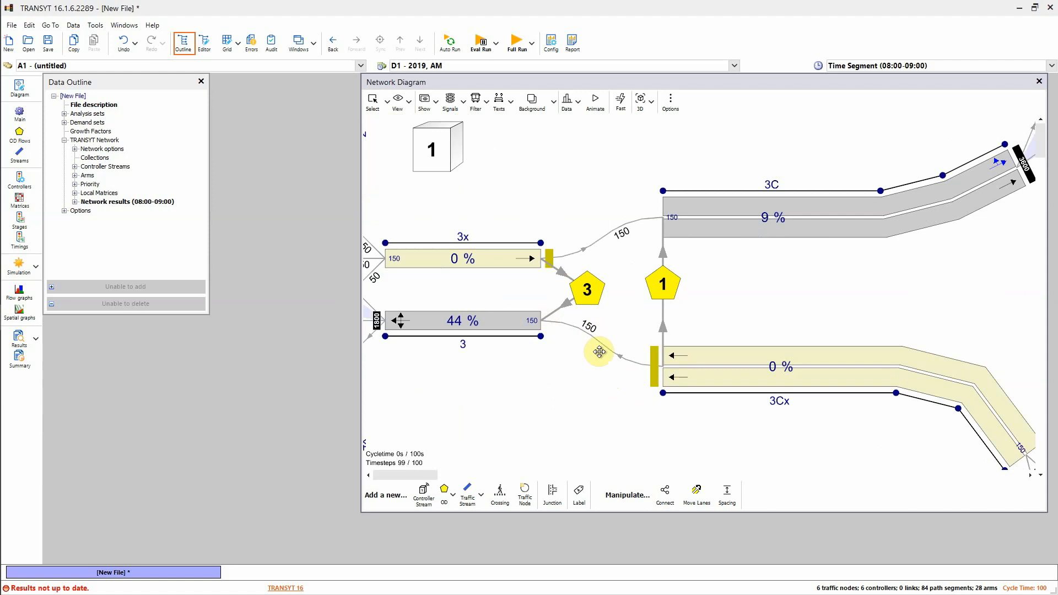
pyautogui.click(547, 382)
pyautogui.rightClick(548, 383)
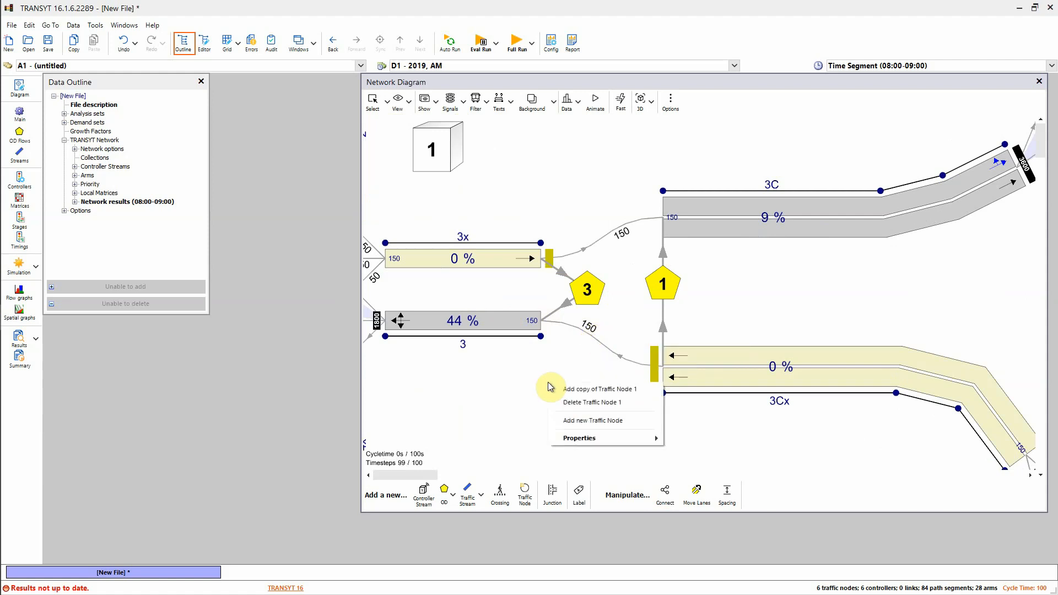
pyautogui.press('Escape')
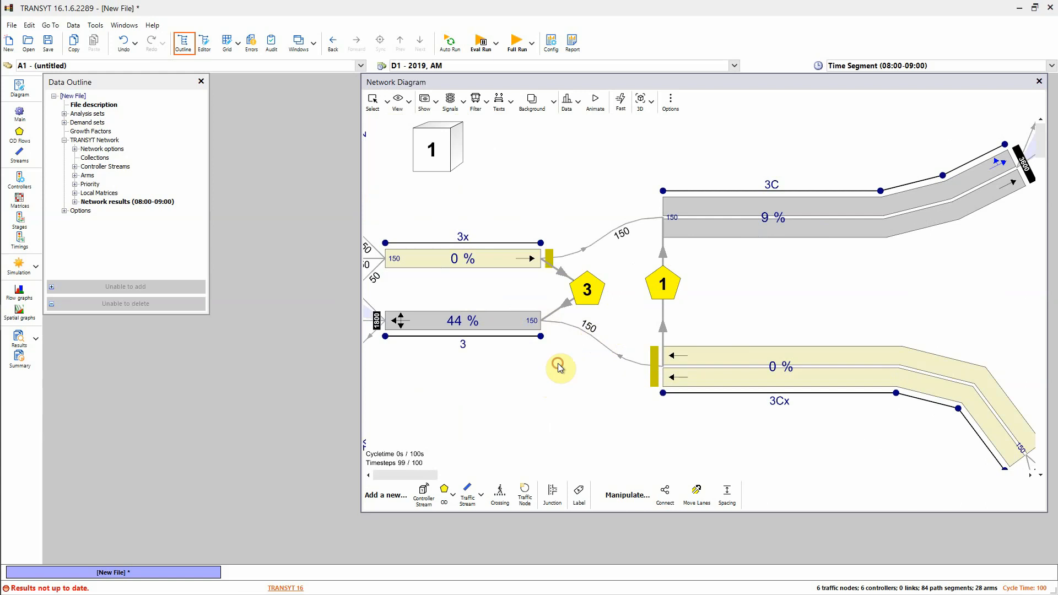
# Step: Straighten the connector from stream 3Cx to 3 and the connector from stream 3x to 3C
pyautogui.click(593, 337)
pyautogui.rightClick(594, 337)
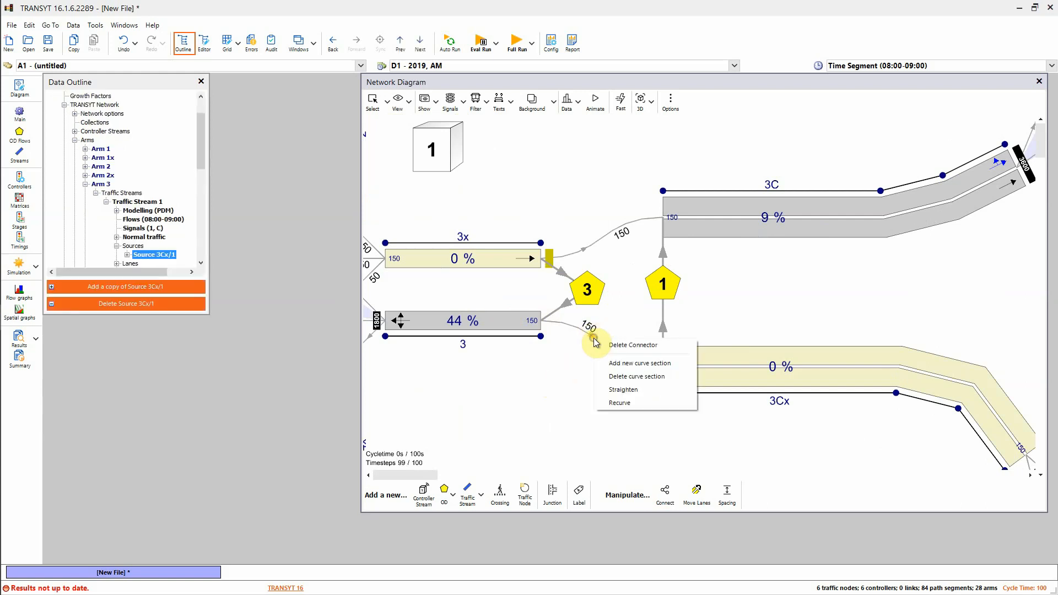
pyautogui.click(622, 392)
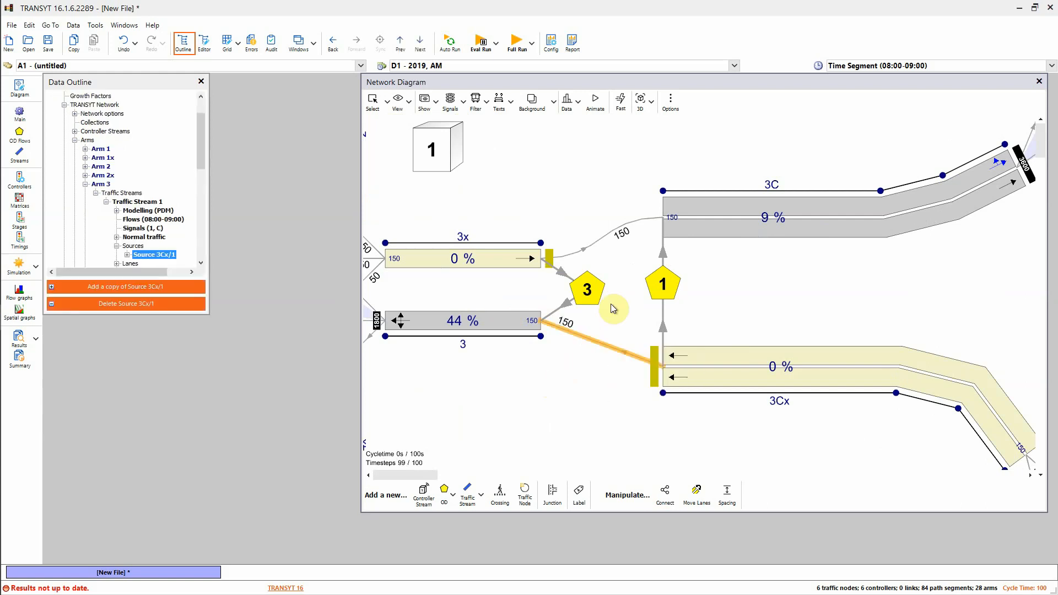
pyautogui.click(589, 249)
pyautogui.rightClick(591, 249)
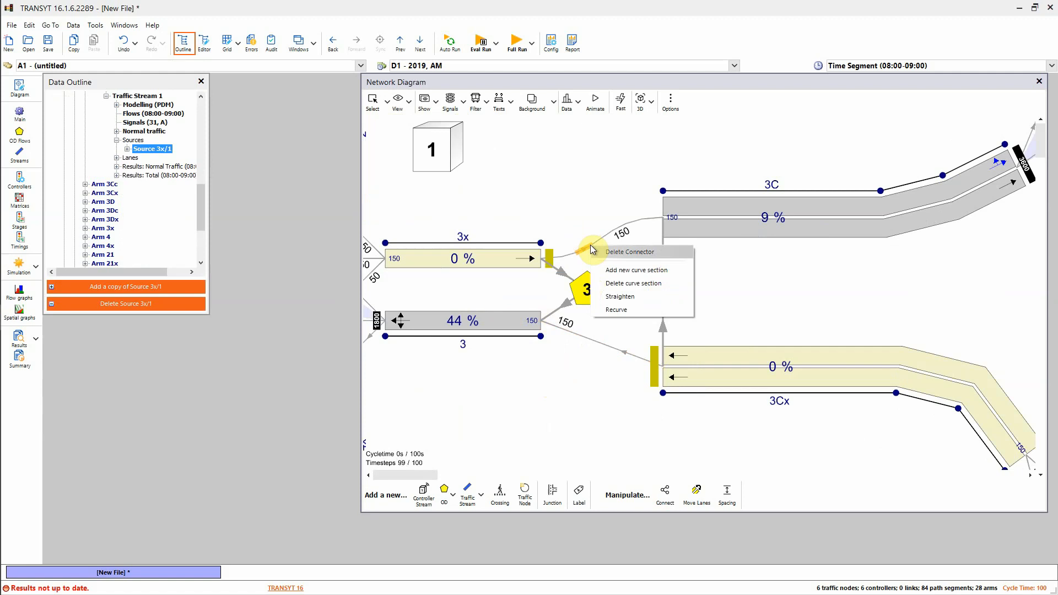
pyautogui.click(620, 296)
# Step: Recurve both connectors between the crossroads of Traffic Node 1 and the roundabout
pyautogui.rightClick(598, 243)
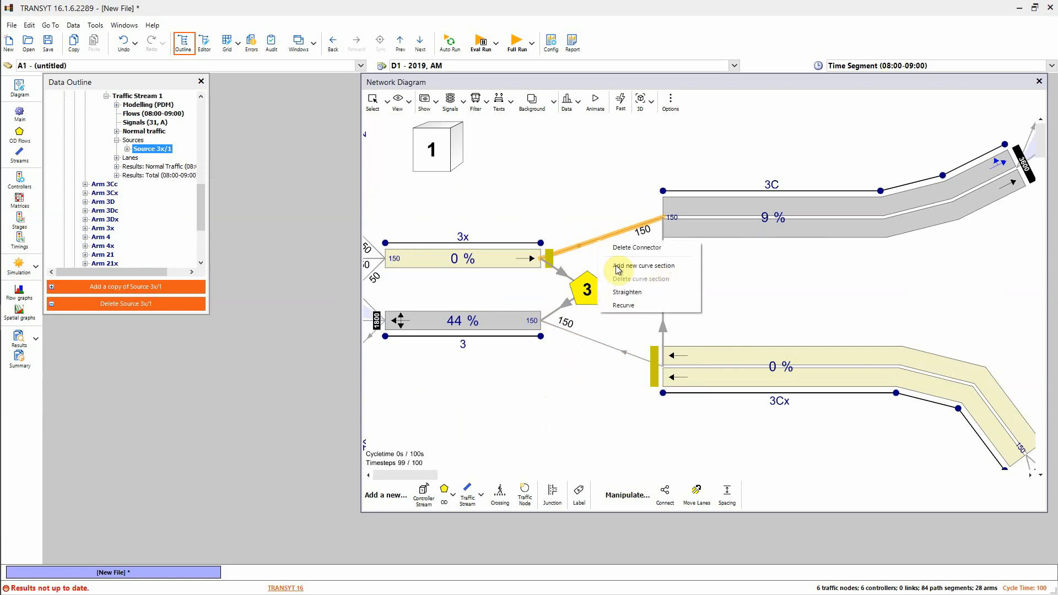
pyautogui.click(621, 305)
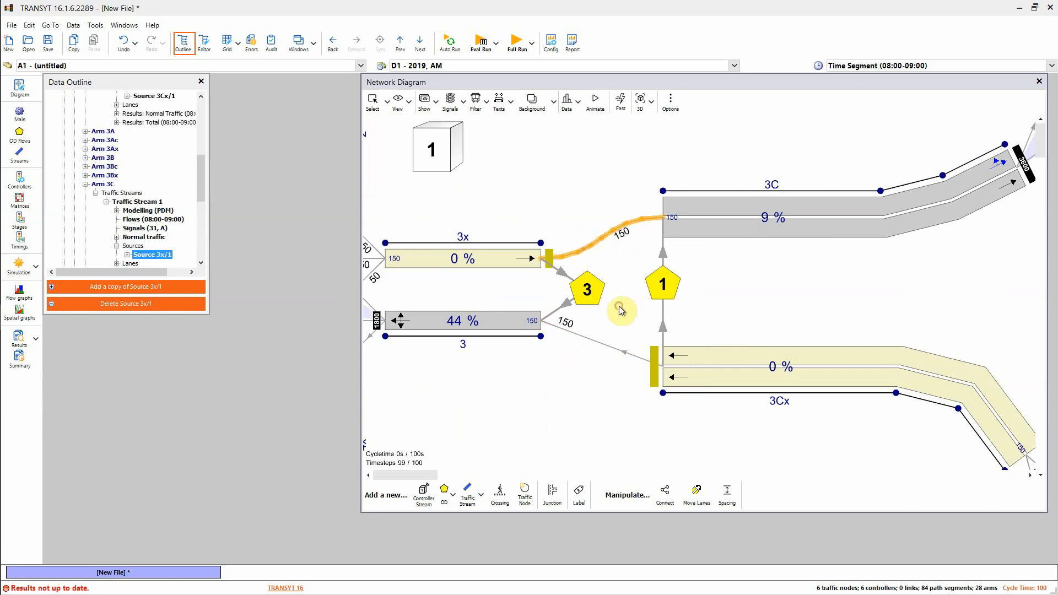
pyautogui.click(591, 341)
pyautogui.rightClick(591, 342)
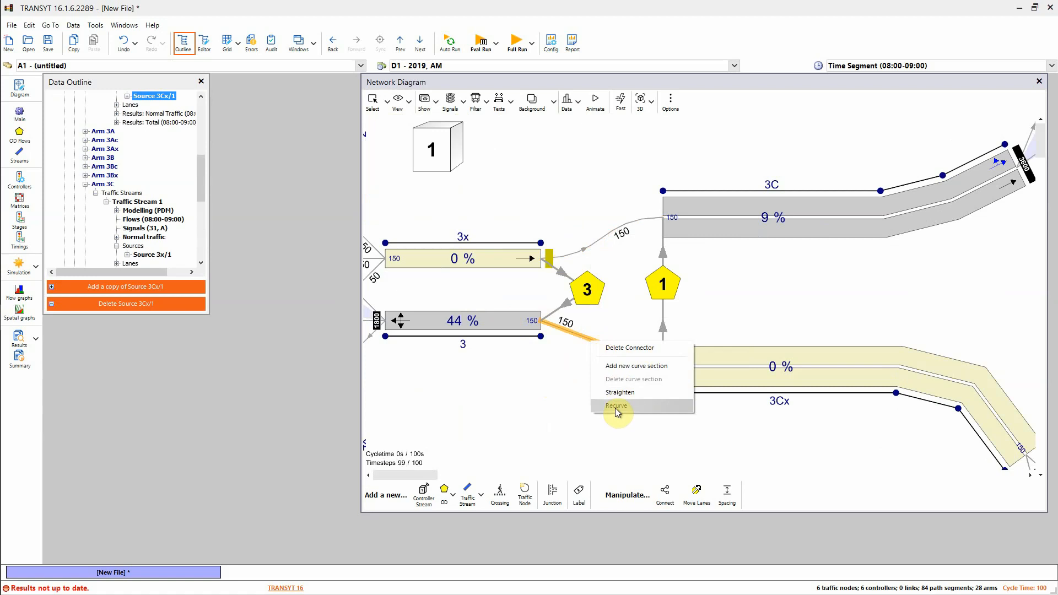
pyautogui.click(618, 388)
# Step: Save the connected network as a library file named Deleteme in the UserLibraryFiles folder
pyautogui.scroll(-3, 535, 401)
pyautogui.scroll(-2, 662, 399)
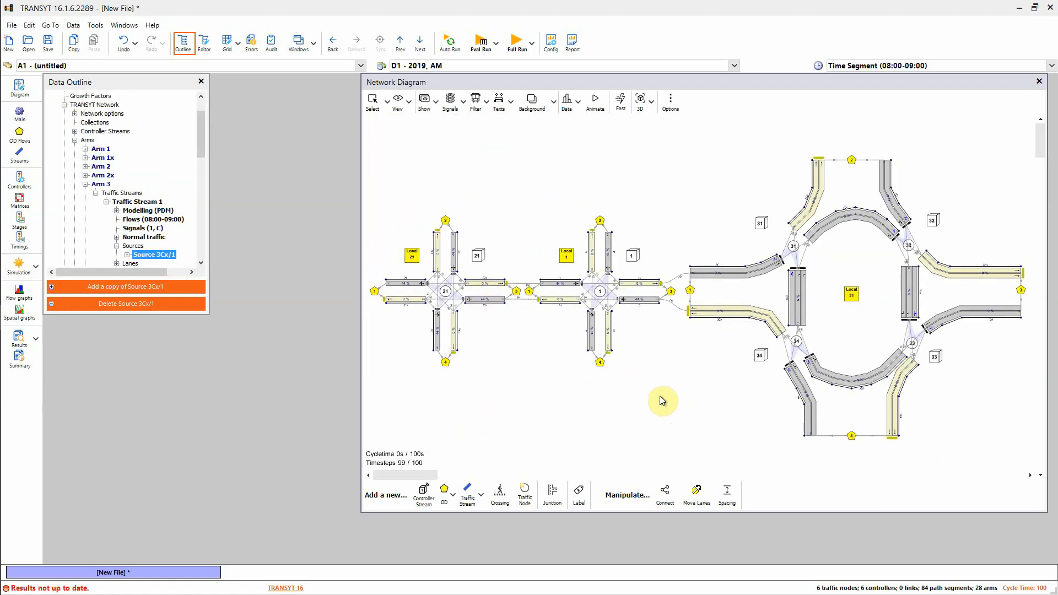
pyautogui.scroll(-1, 662, 400)
pyautogui.scroll(2, 662, 400)
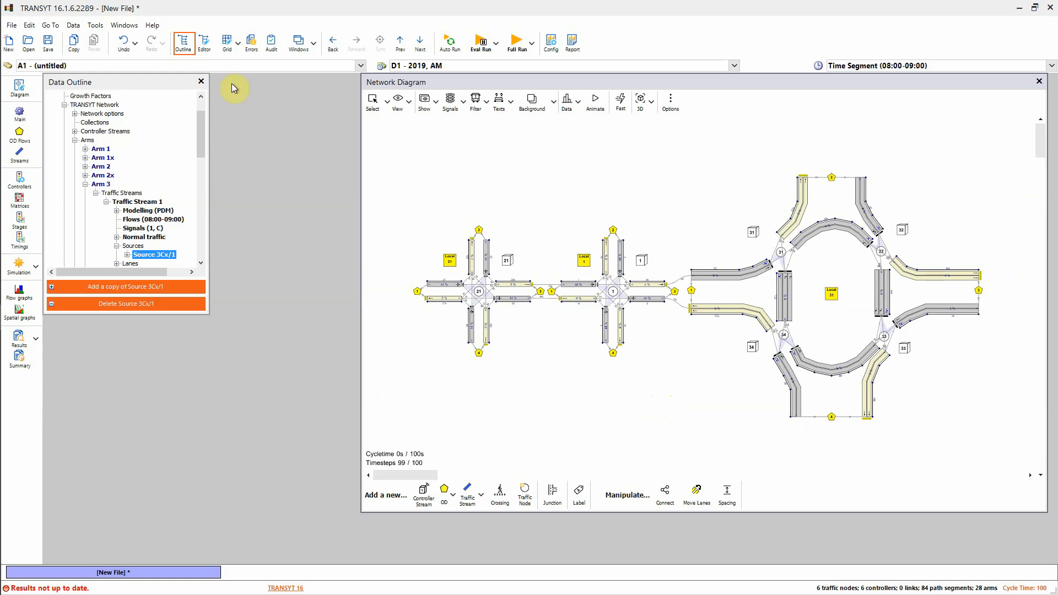
pyautogui.click(11, 25)
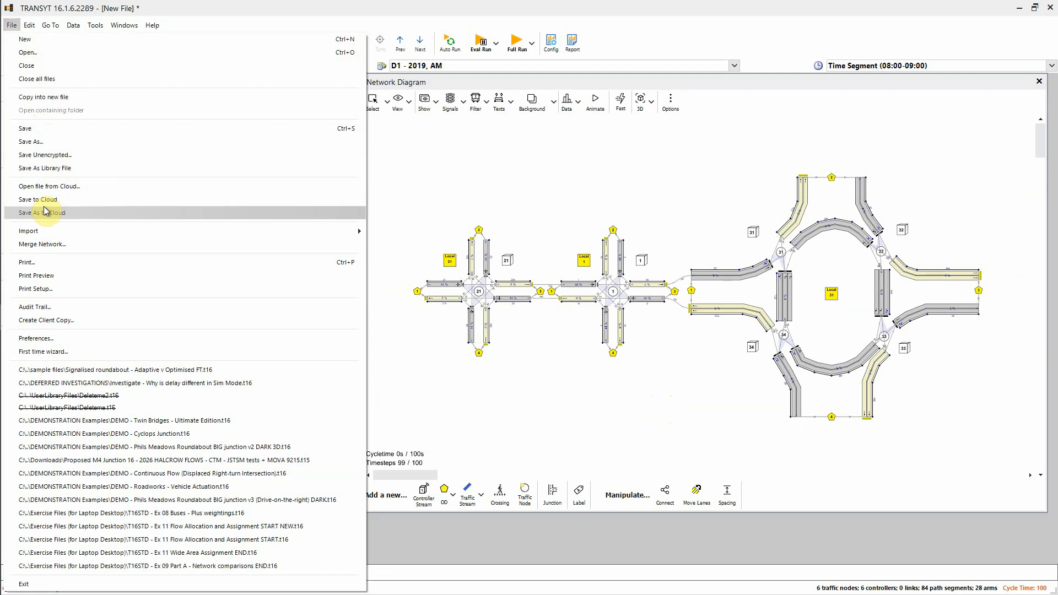
pyautogui.click(45, 168)
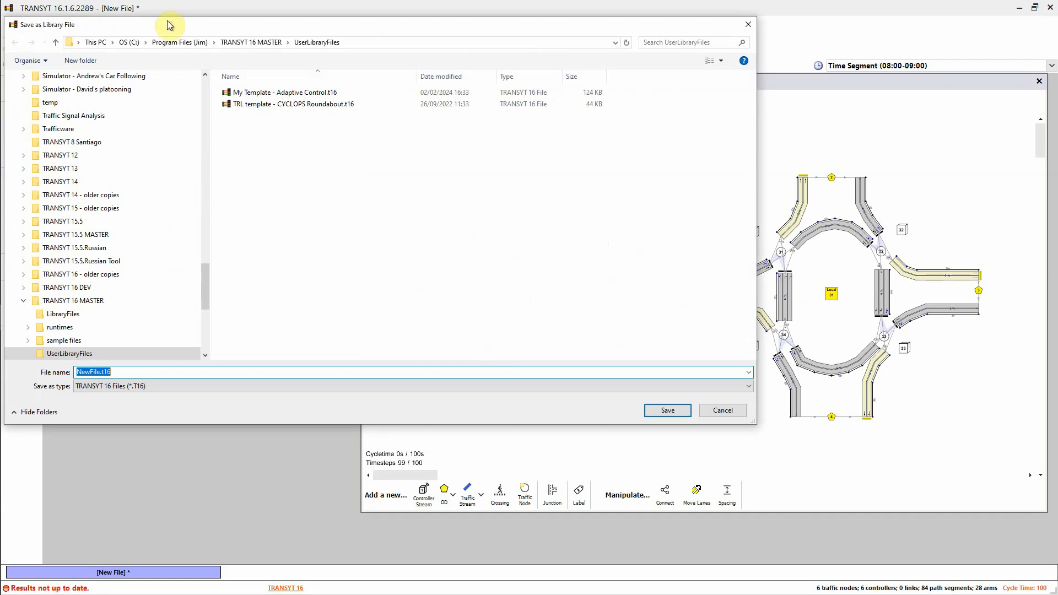
pyautogui.moveTo(230, 31); pyautogui.dragTo(298, 52)
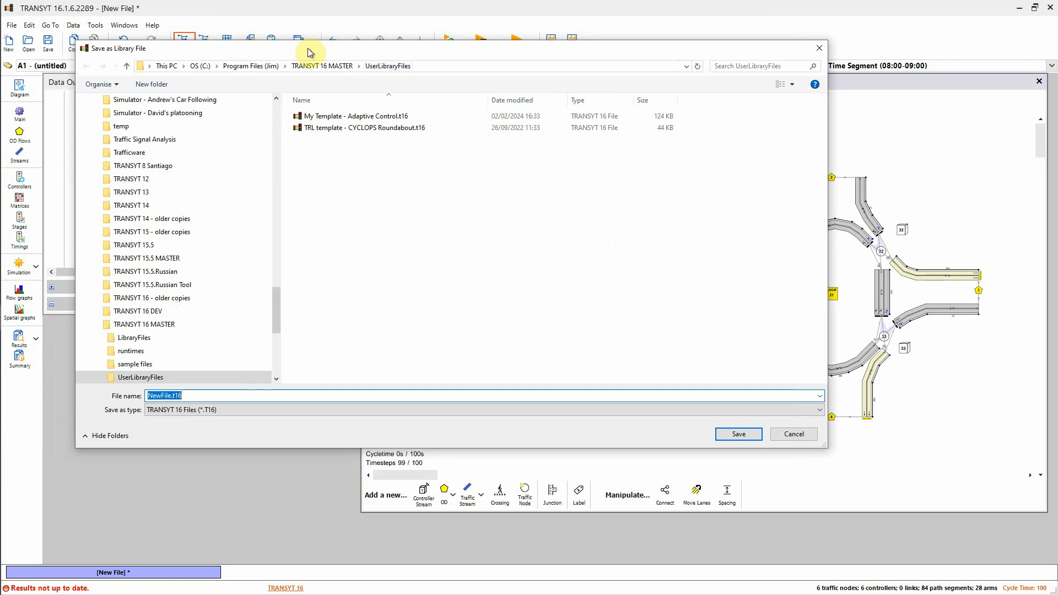
pyautogui.moveTo(307, 47); pyautogui.dragTo(346, 55)
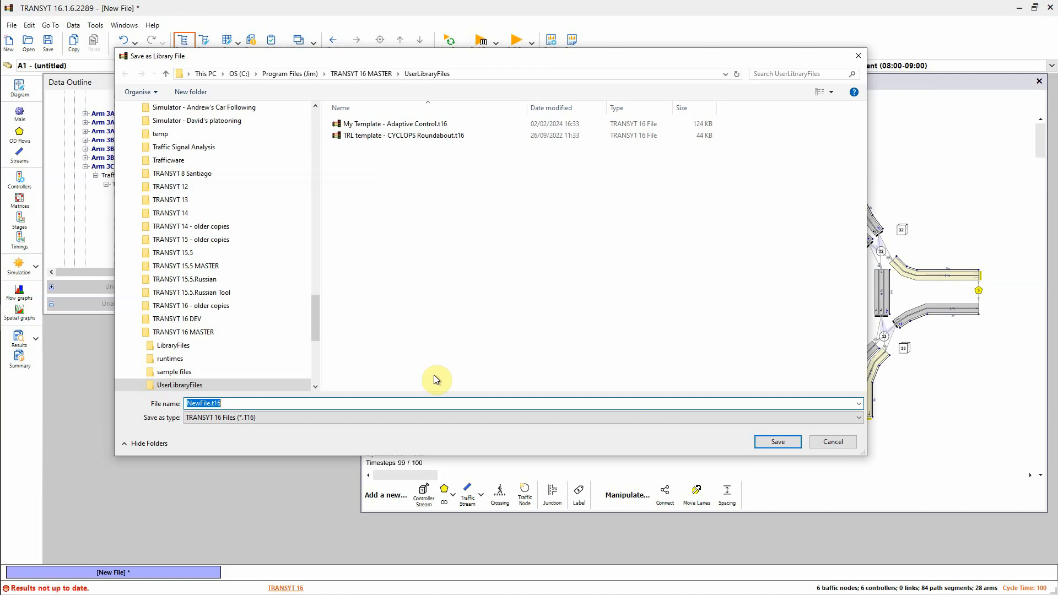
pyautogui.write('Deleteme')
pyautogui.click(459, 406)
pyautogui.click(777, 442)
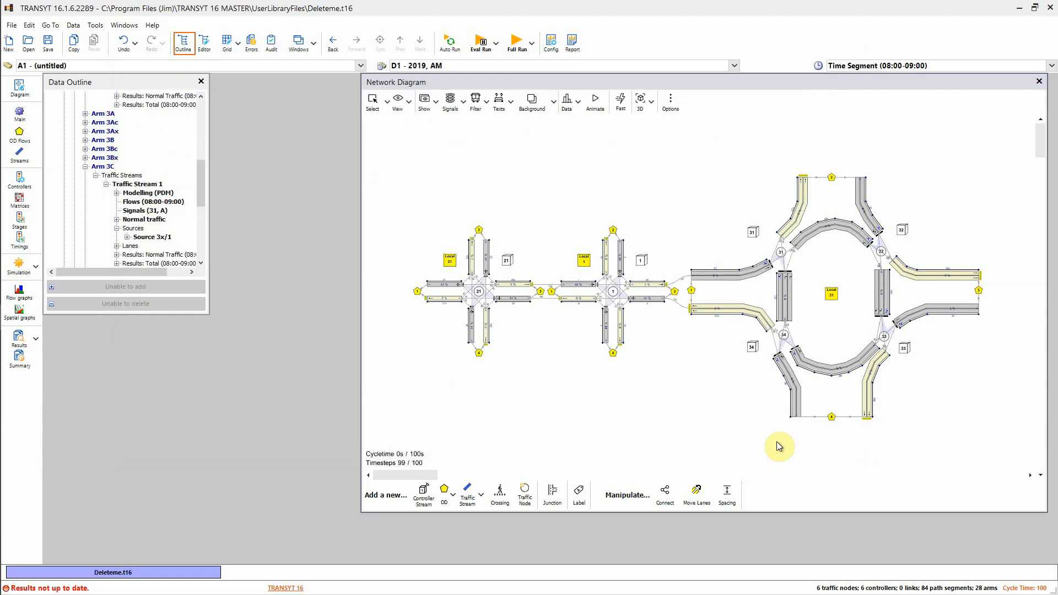
# Step: Start a new file and select the Deleteme template among the library files to preview its network
pyautogui.click(9, 44)
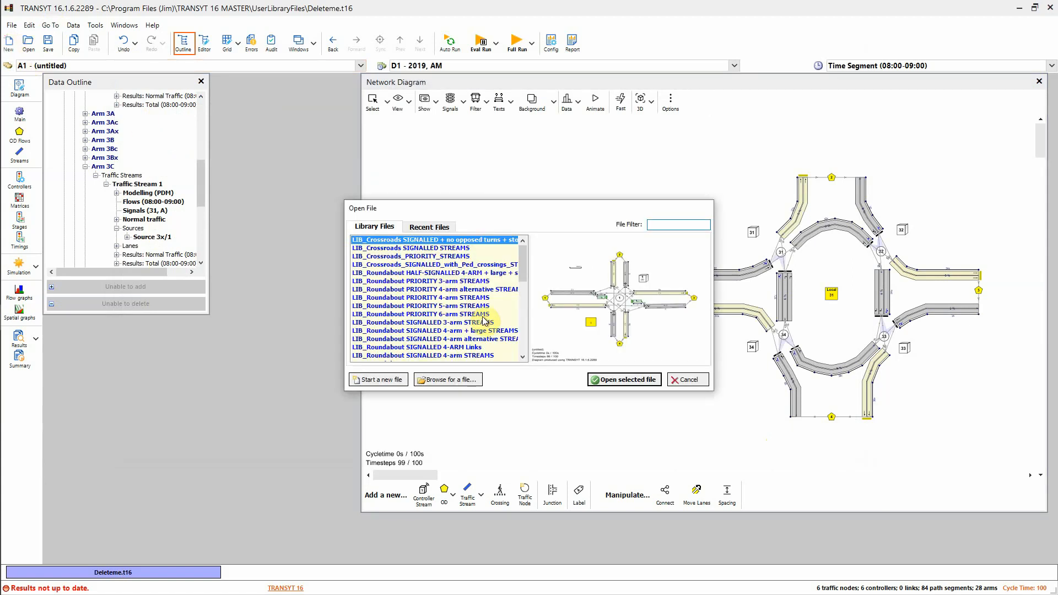
pyautogui.moveTo(522, 274); pyautogui.dragTo(524, 338)
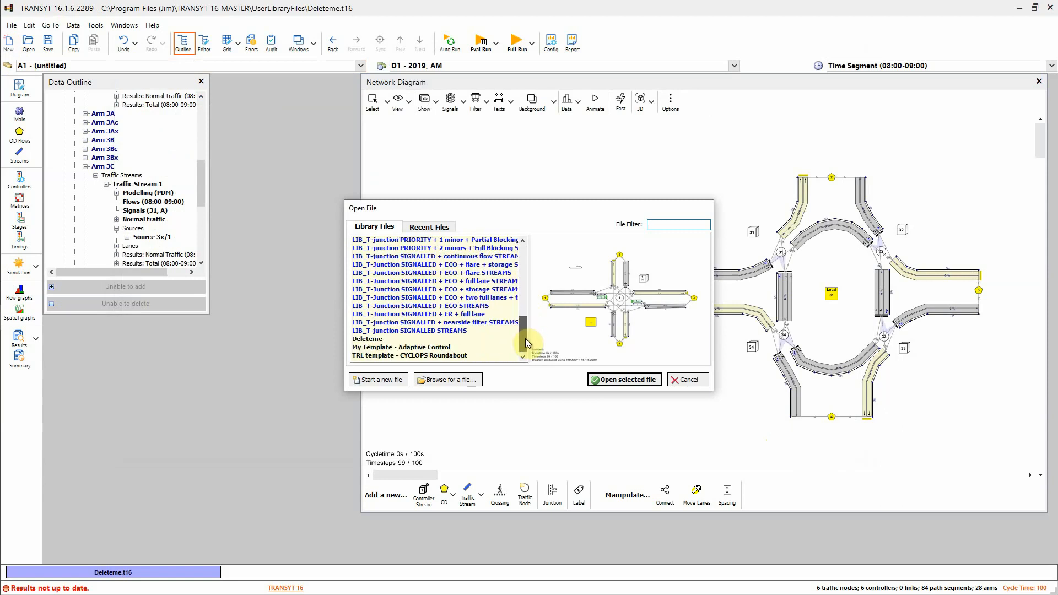
pyautogui.click(366, 340)
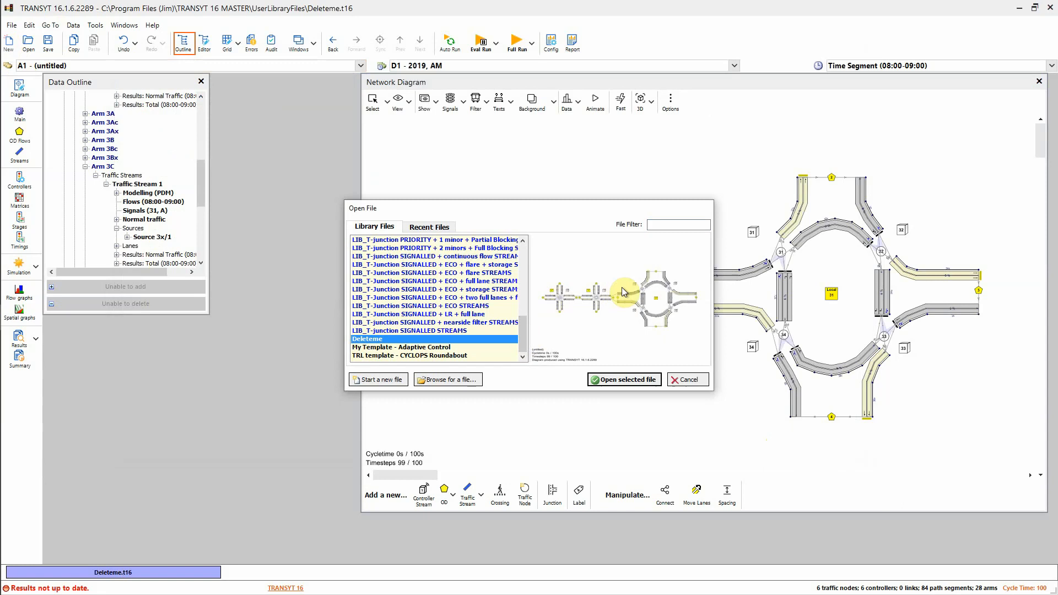
pyautogui.moveTo(531, 207); pyautogui.dragTo(498, 210)
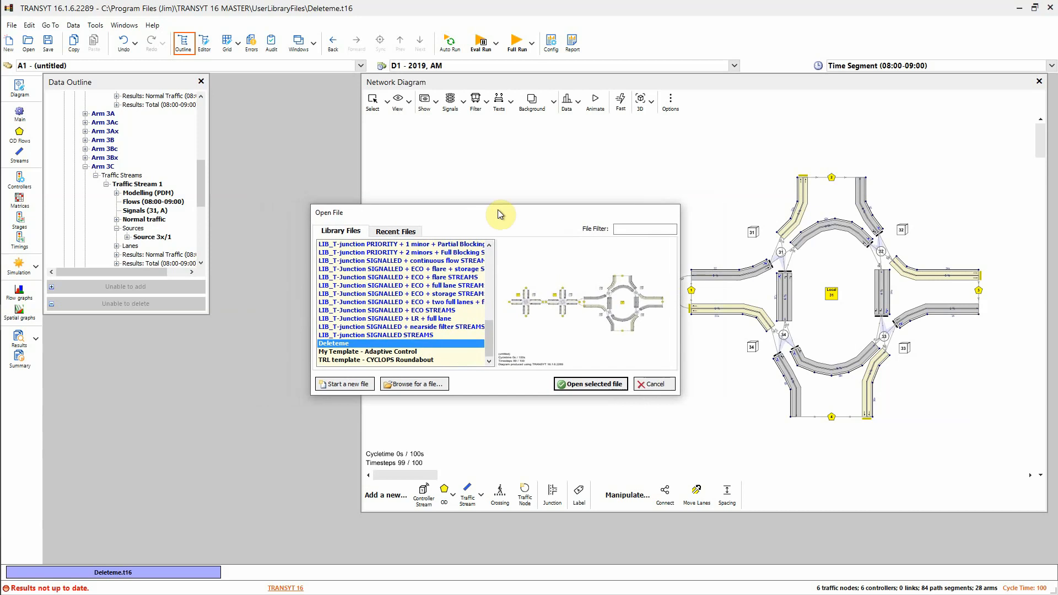